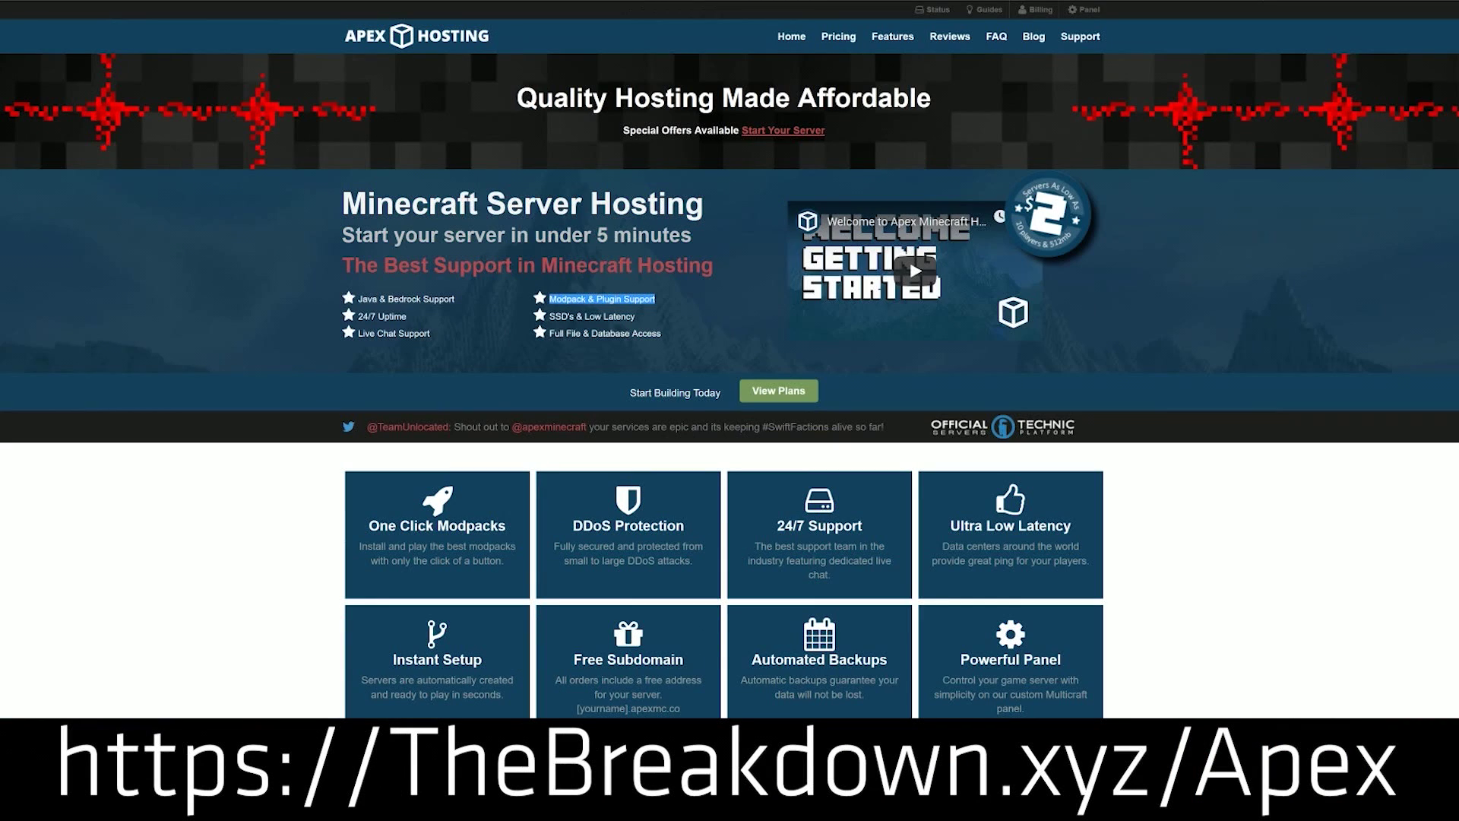
Highlight the 24/7 Uptime and Support text and scroll through the install-Java article.
left_click_drag(411, 317, 361, 313)
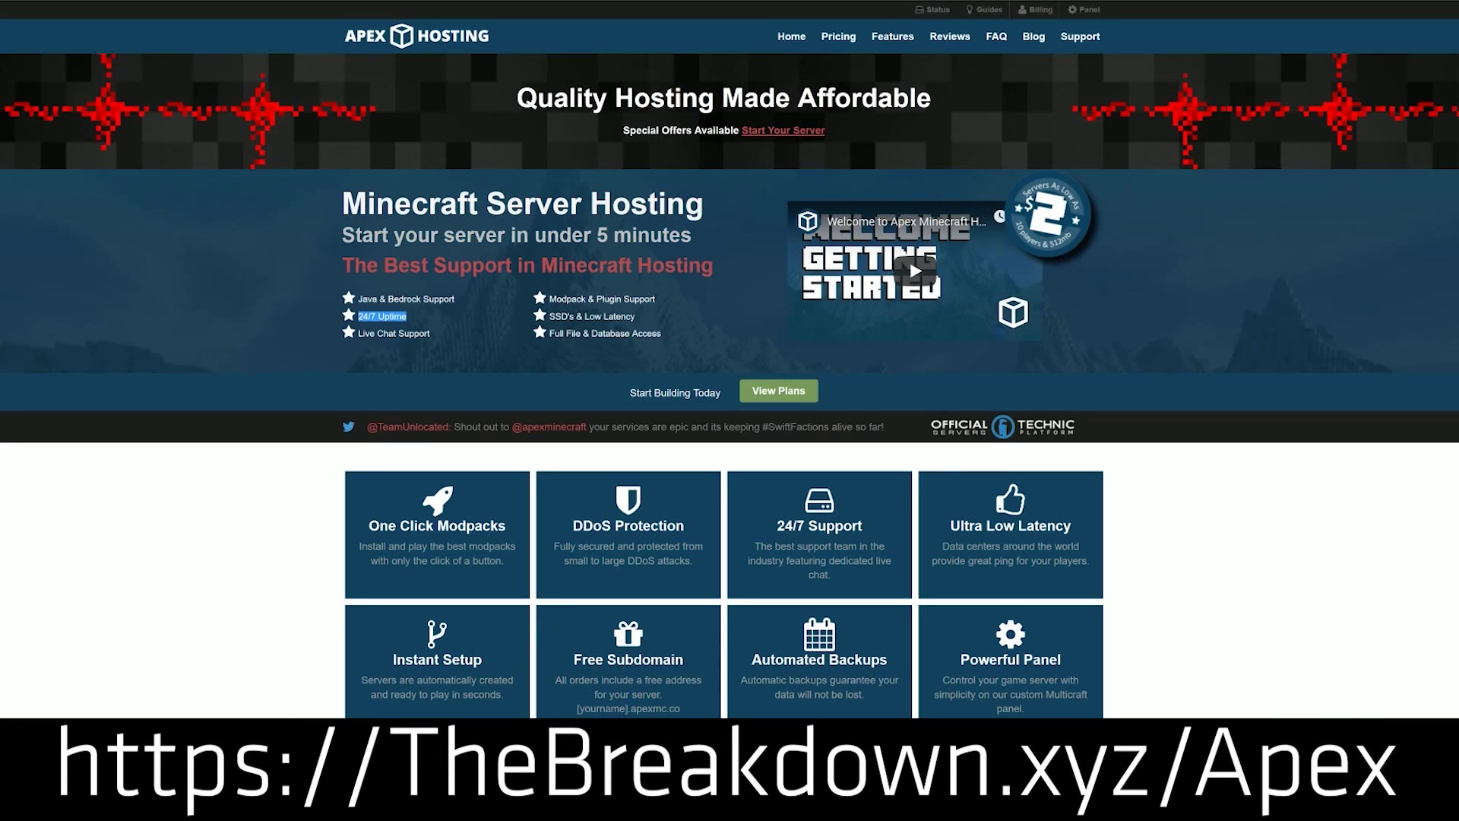
left_click_drag(871, 526, 774, 527)
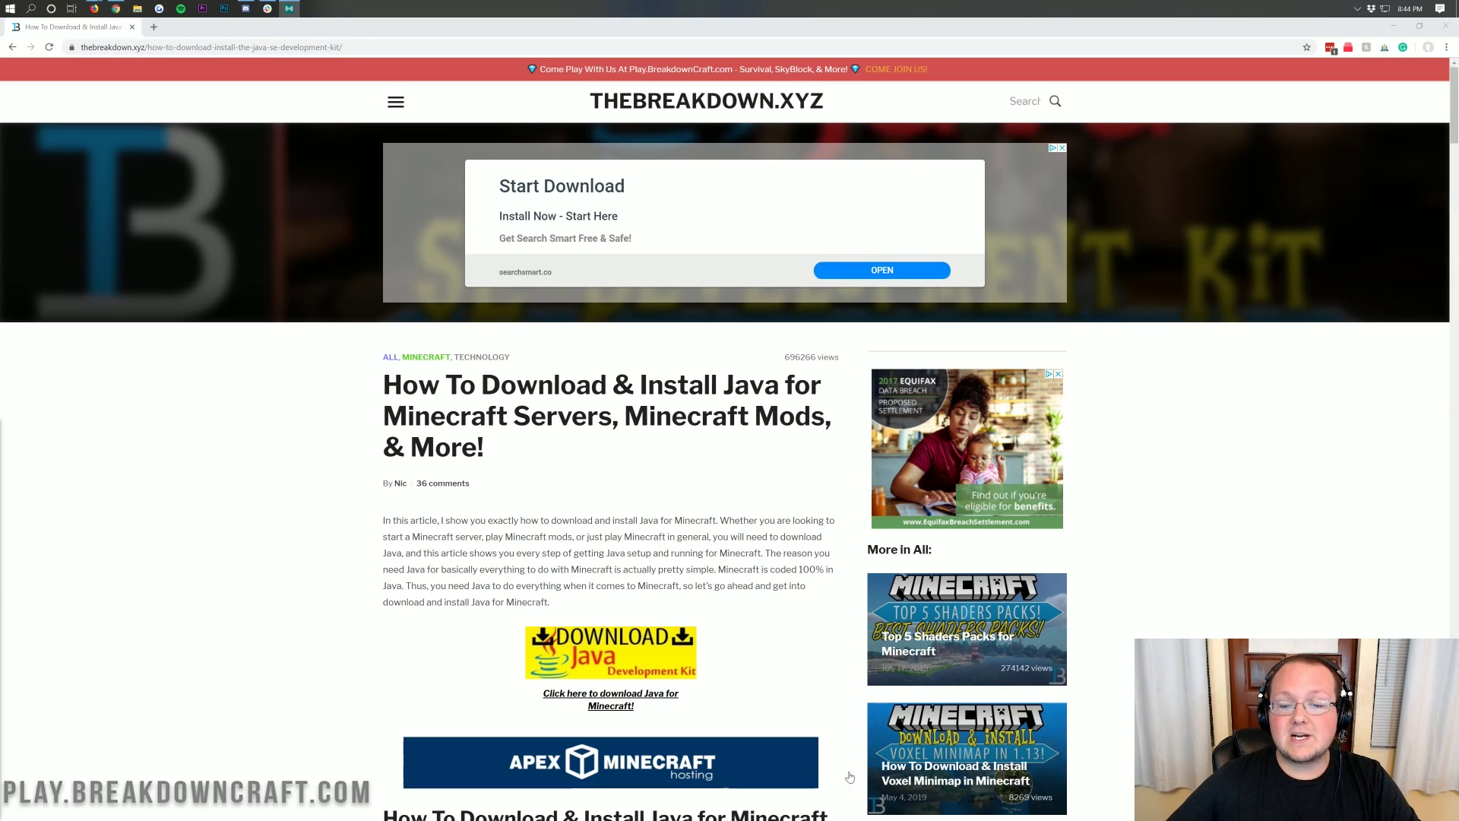
scroll(528, 421, "down", 3)
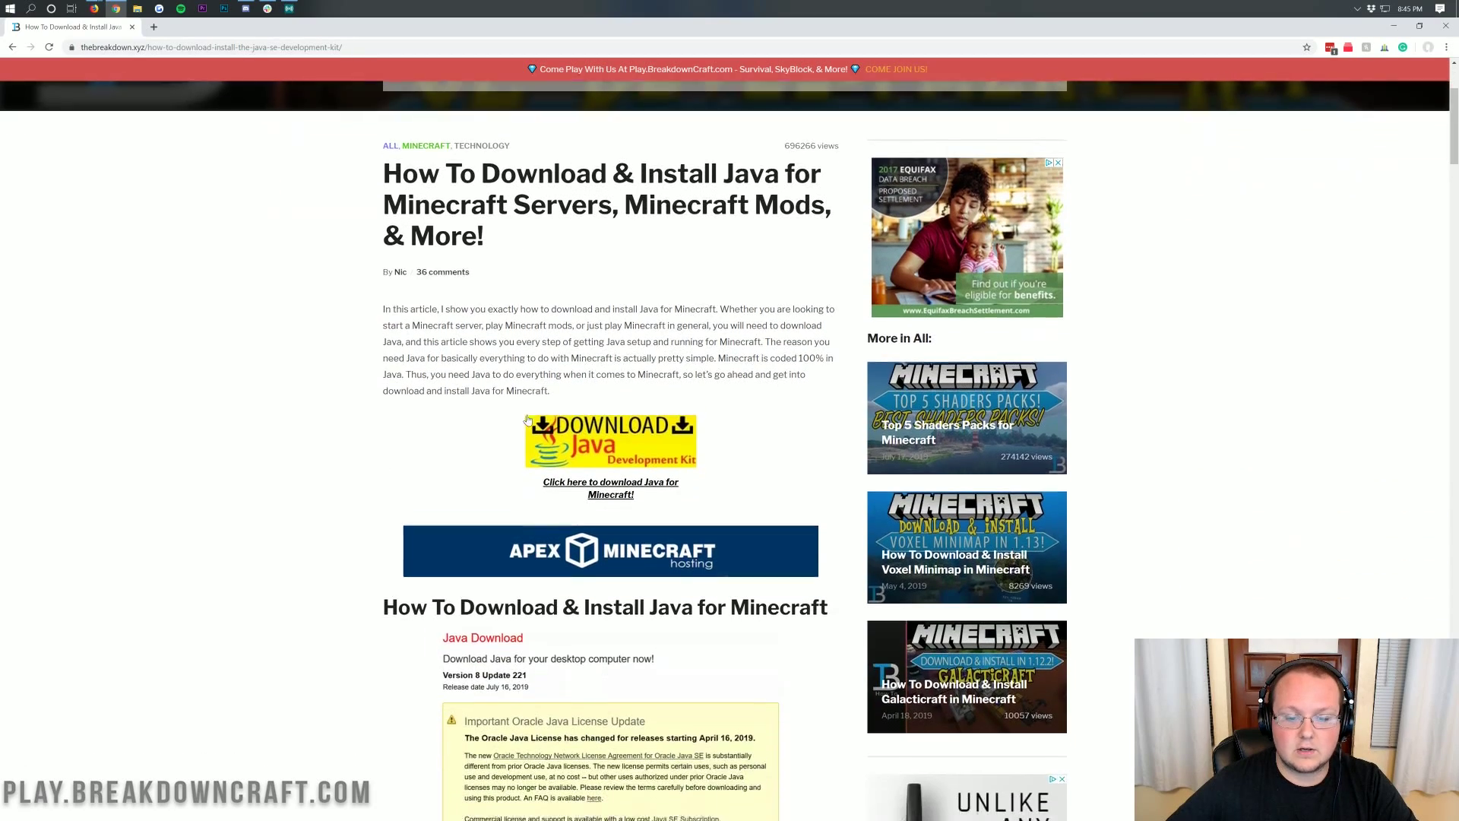
scroll(529, 421, "down", 1)
scroll(475, 362, "up", 4)
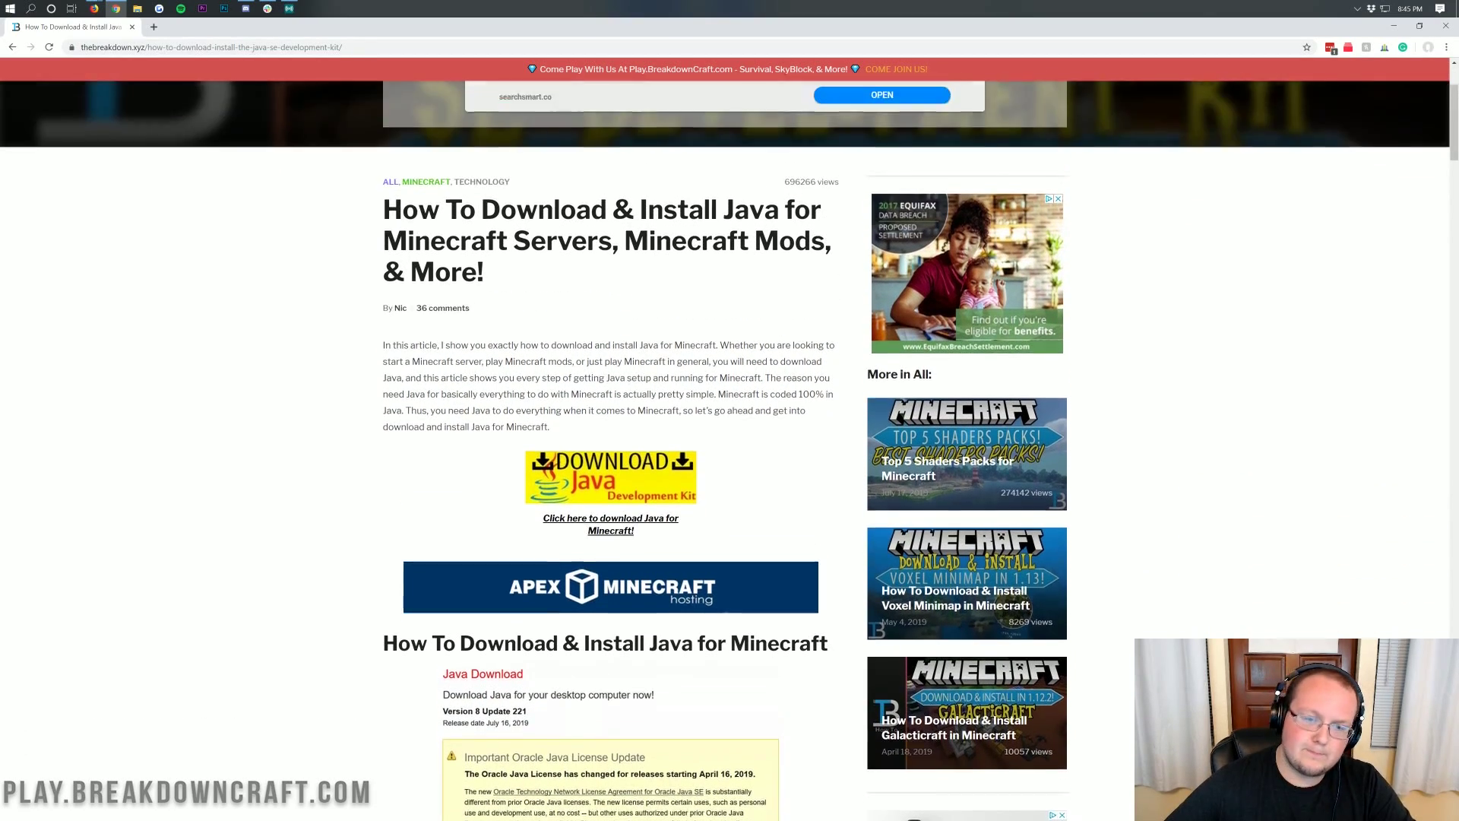
scroll(475, 363, "down", 4)
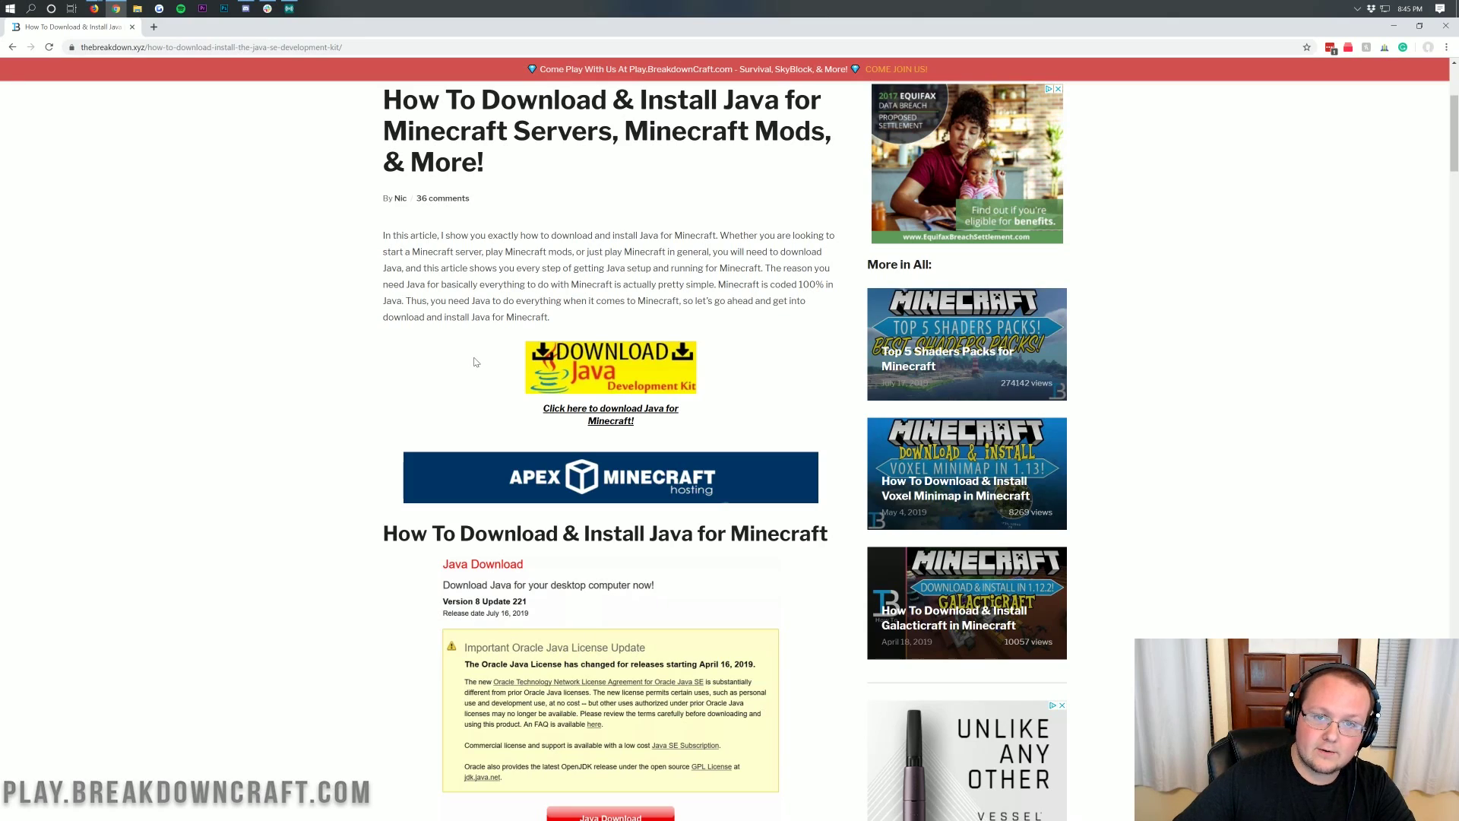
scroll(475, 363, "down", 8)
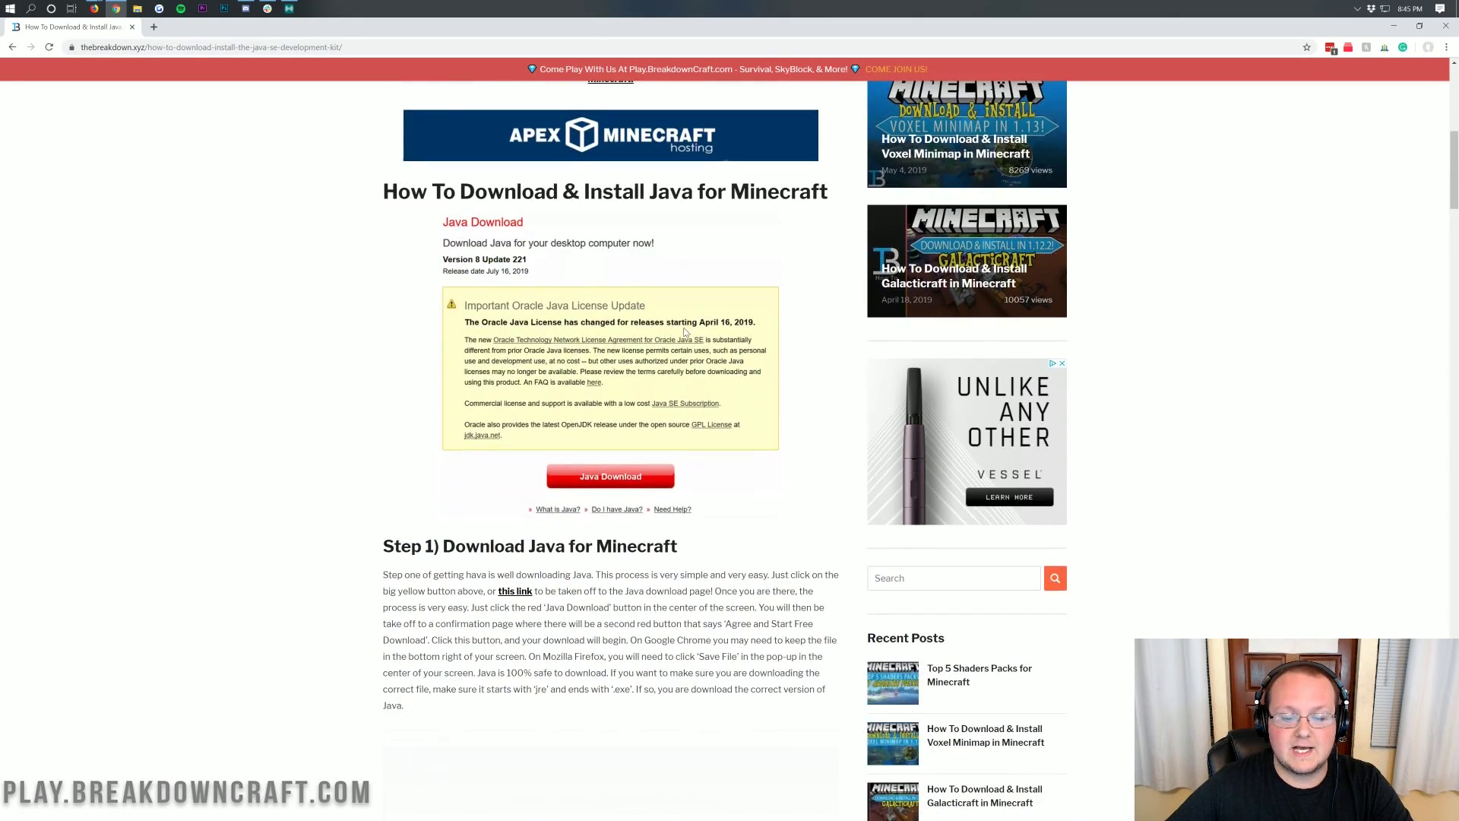
scroll(666, 342, "up", 6)
scroll(491, 376, "down", 1)
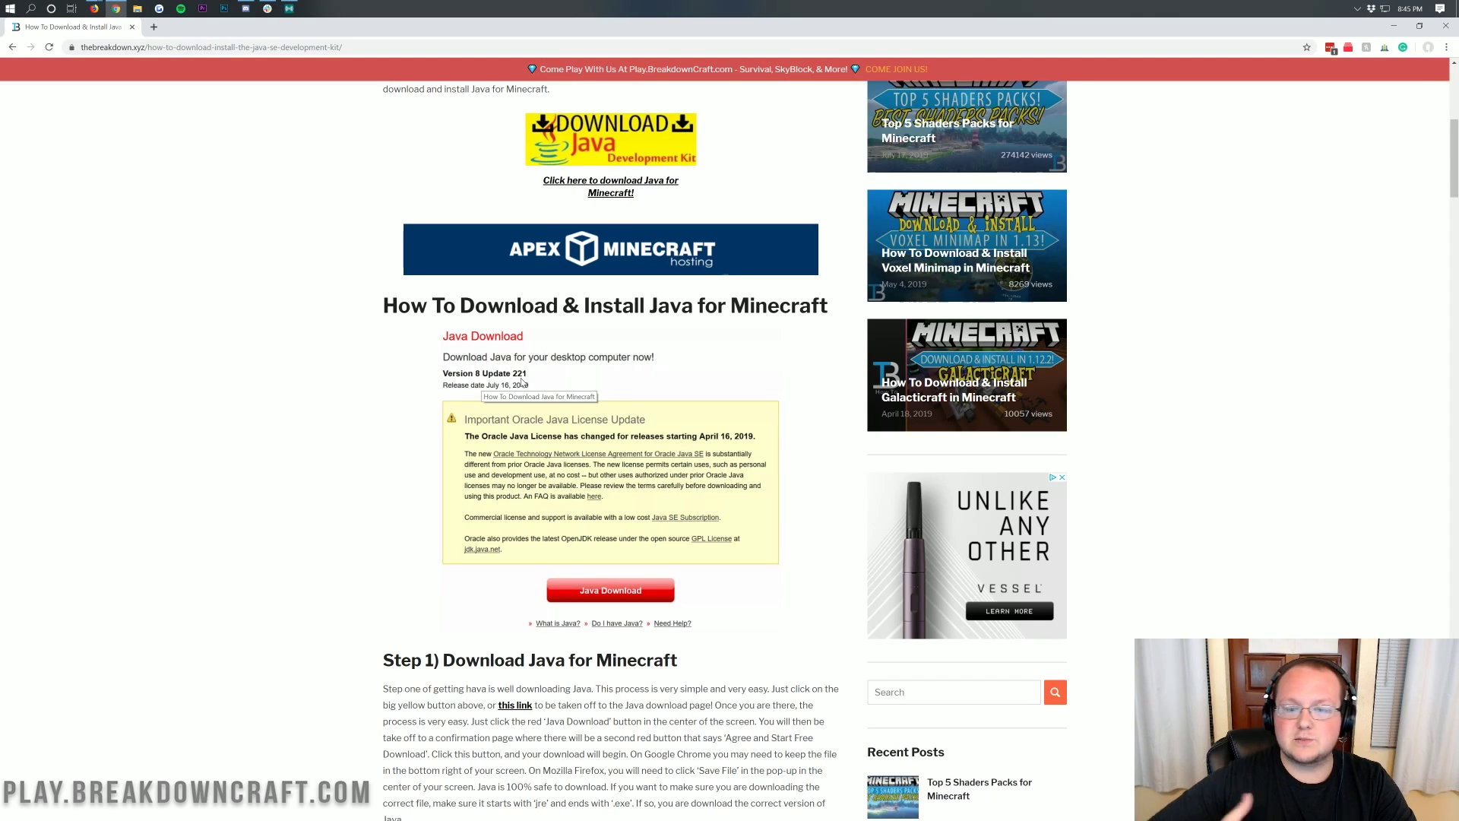
Open the java.com download page in a new tab from the yellow 'Download Java' image.
scroll(718, 436, "down", 12)
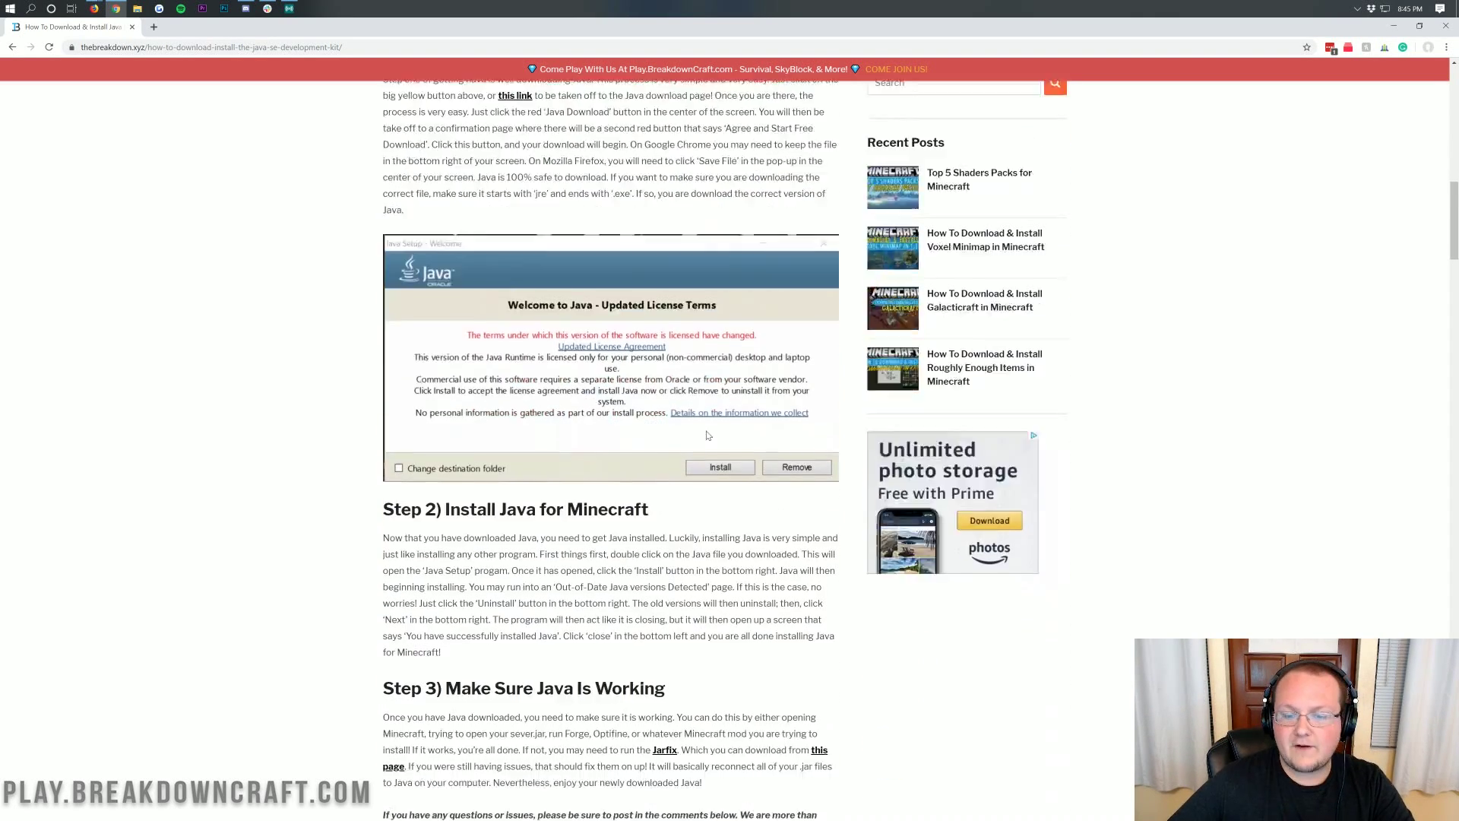
scroll(718, 436, "down", 4)
scroll(724, 589, "up", 10)
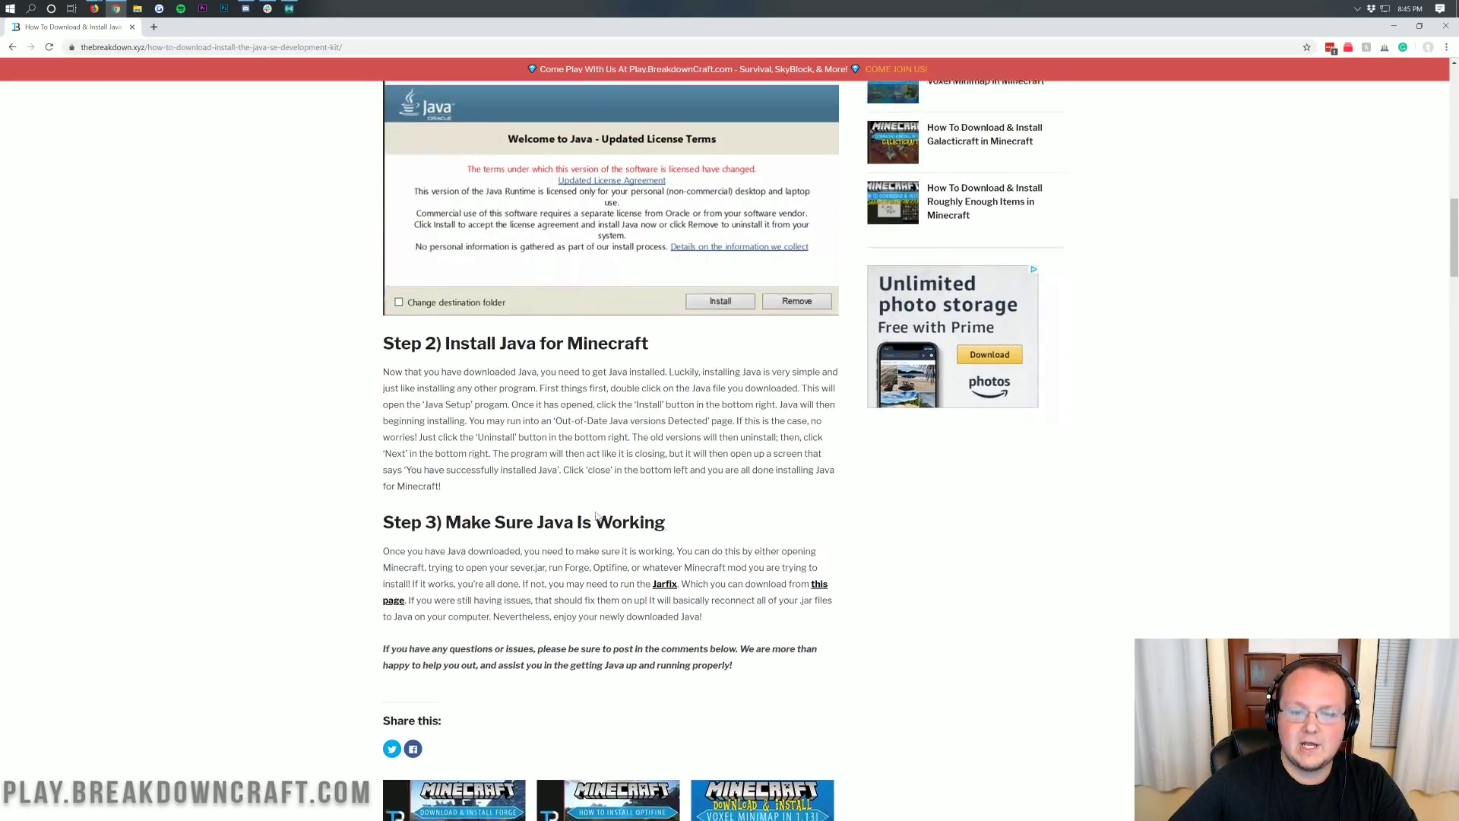
scroll(723, 590, "up", 9)
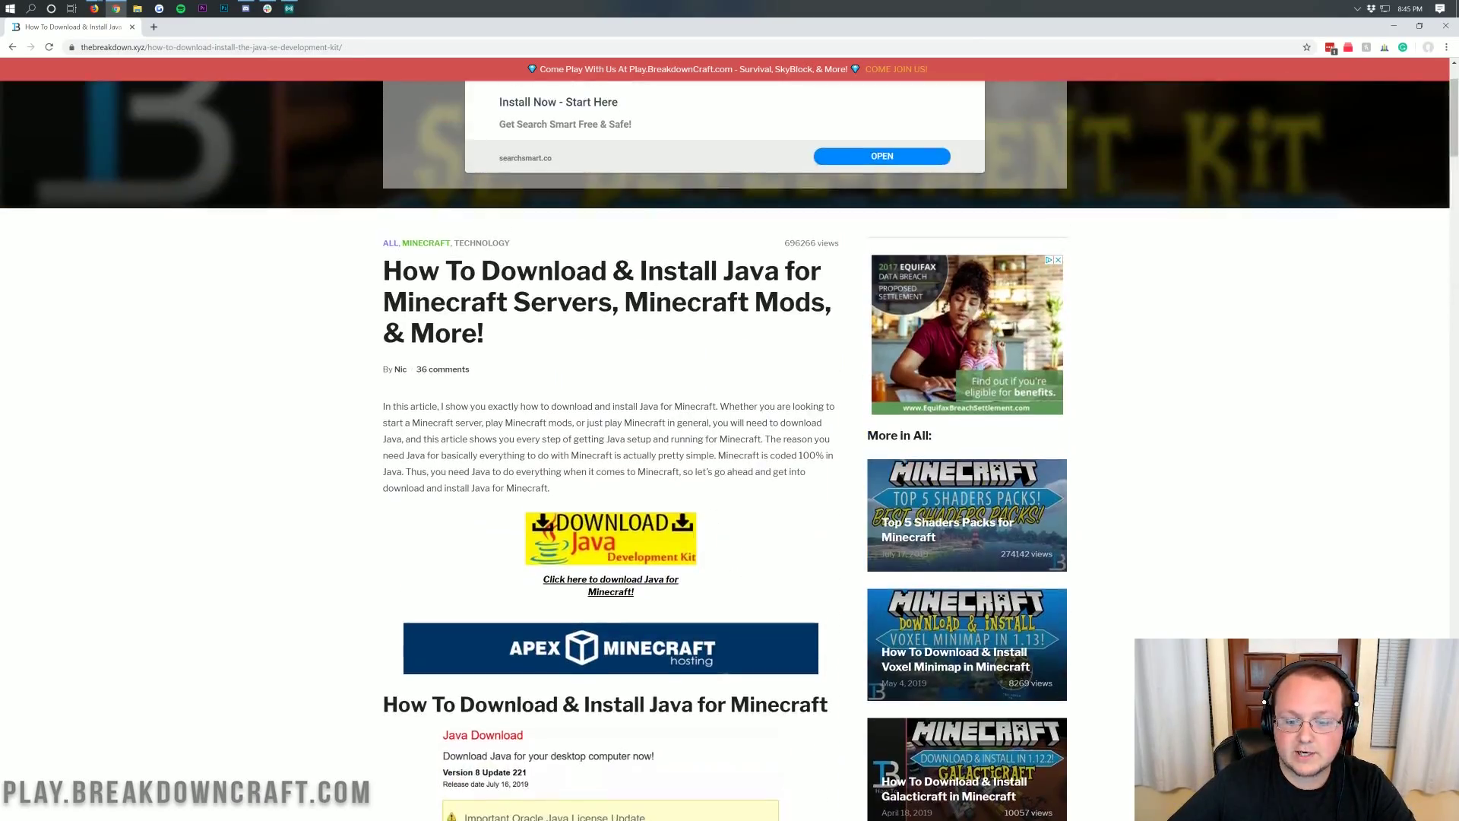
scroll(593, 396, "down", 2)
left_click(596, 390)
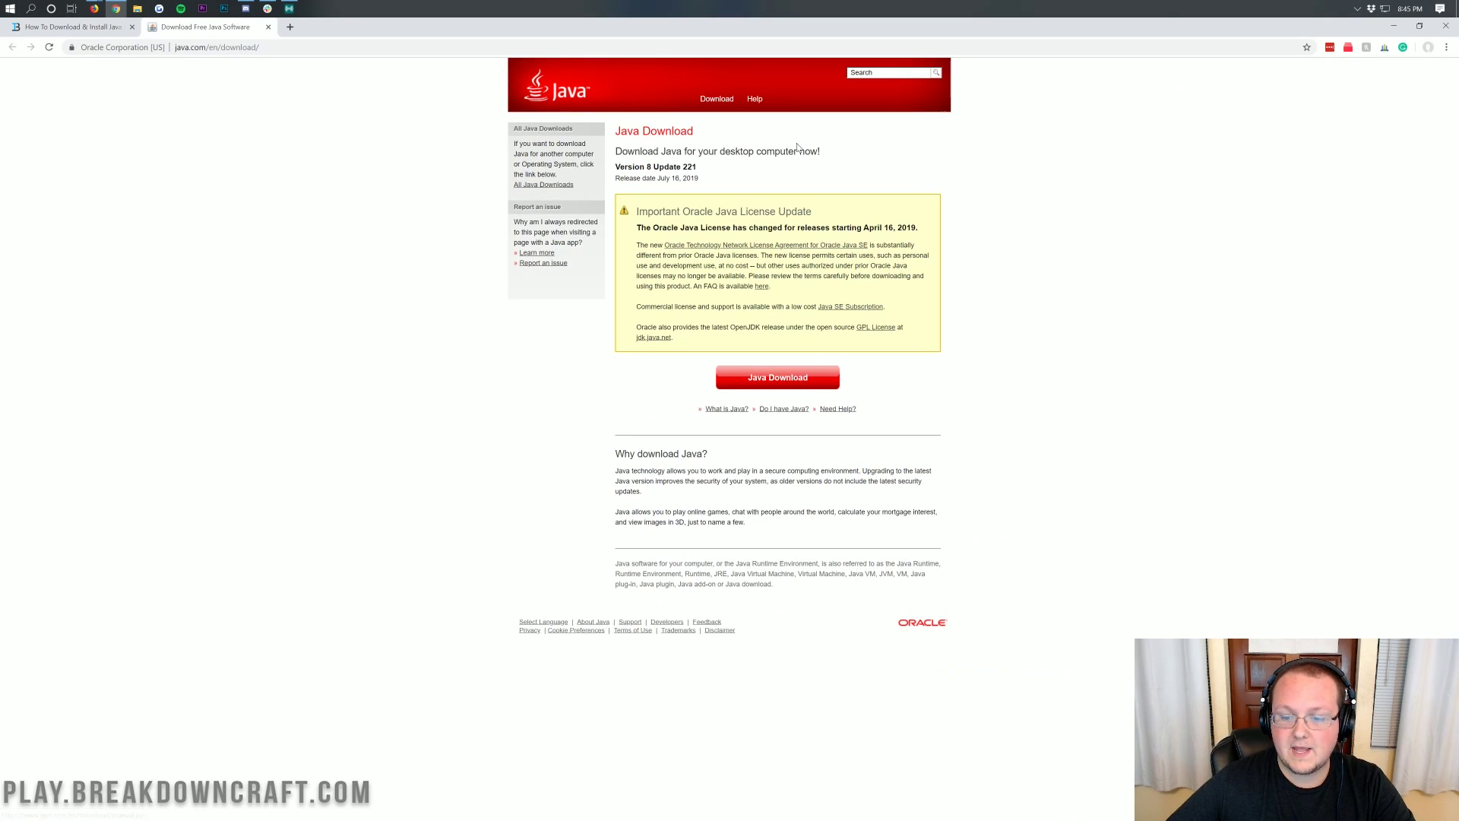
Download the Java 8 Update 221 installer via 'Agree and Start Free Download', then minimize Chrome.
left_click(773, 383)
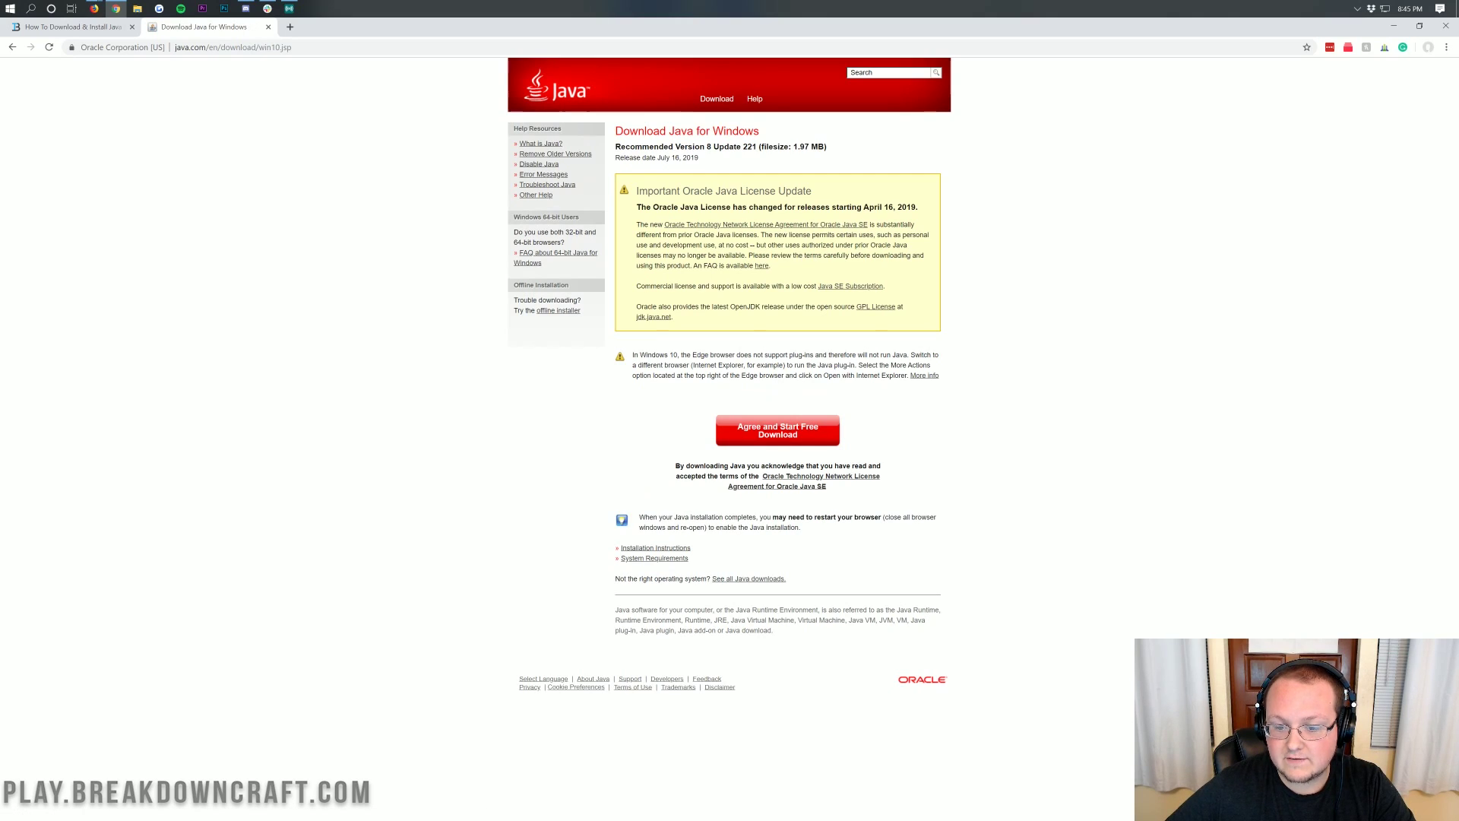
left_click(758, 434)
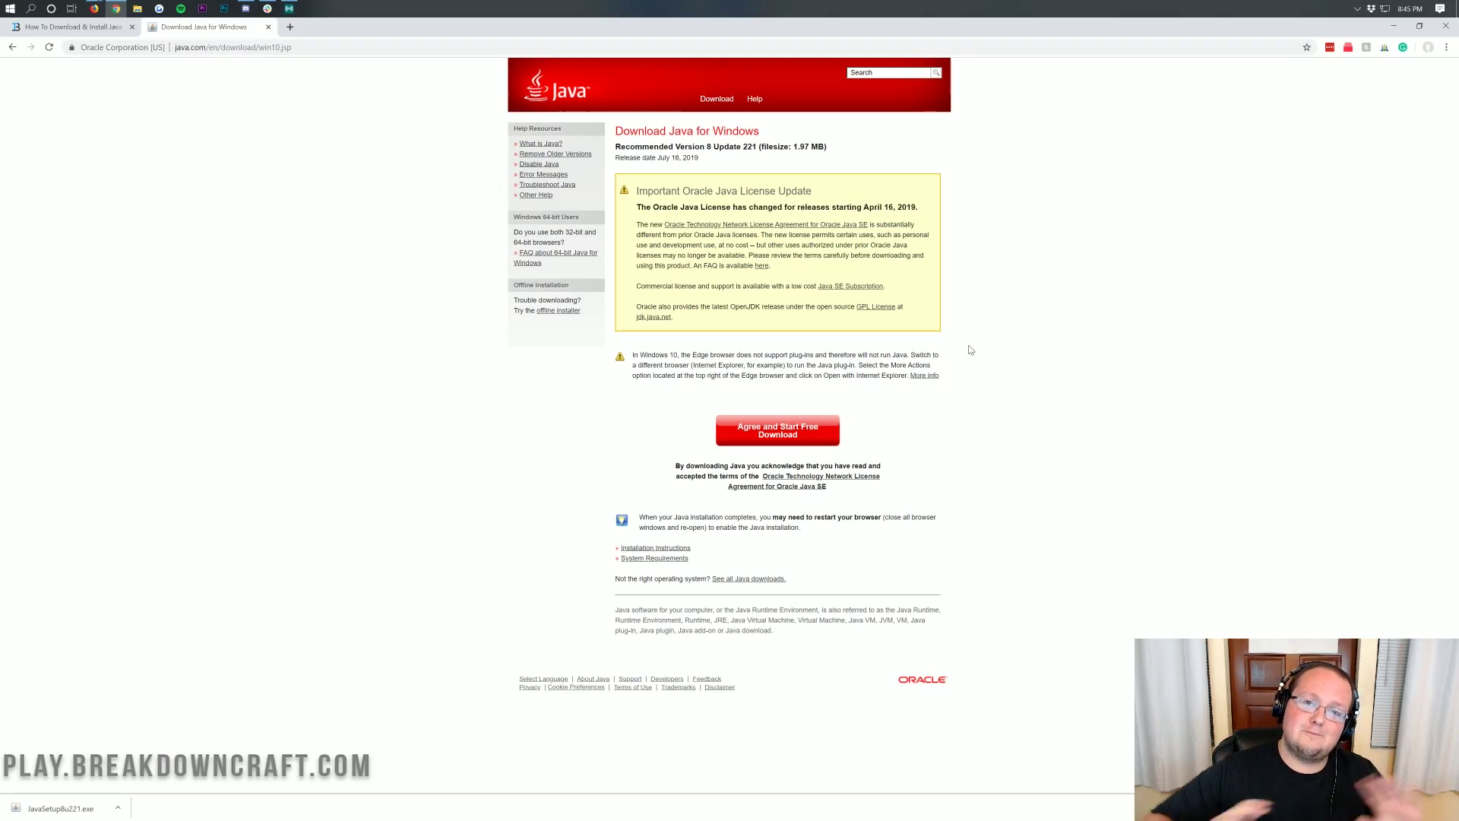
left_click(1394, 26)
Find the Downloads folder through Start search, check JavaSetup8u221.exe there, and minimize Explorer.
left_click_drag(559, 165, 562, 164)
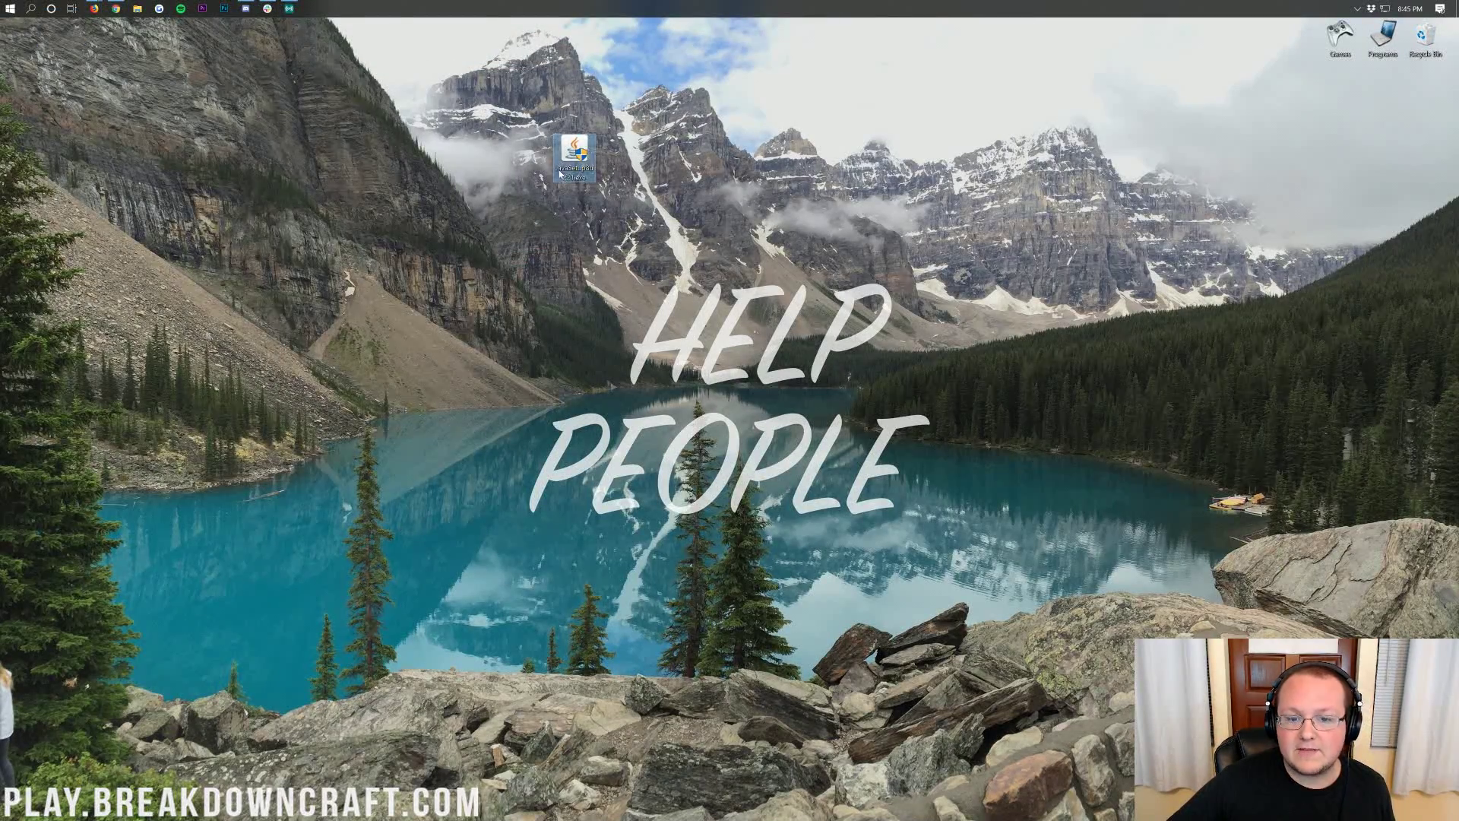
left_click(2, 6)
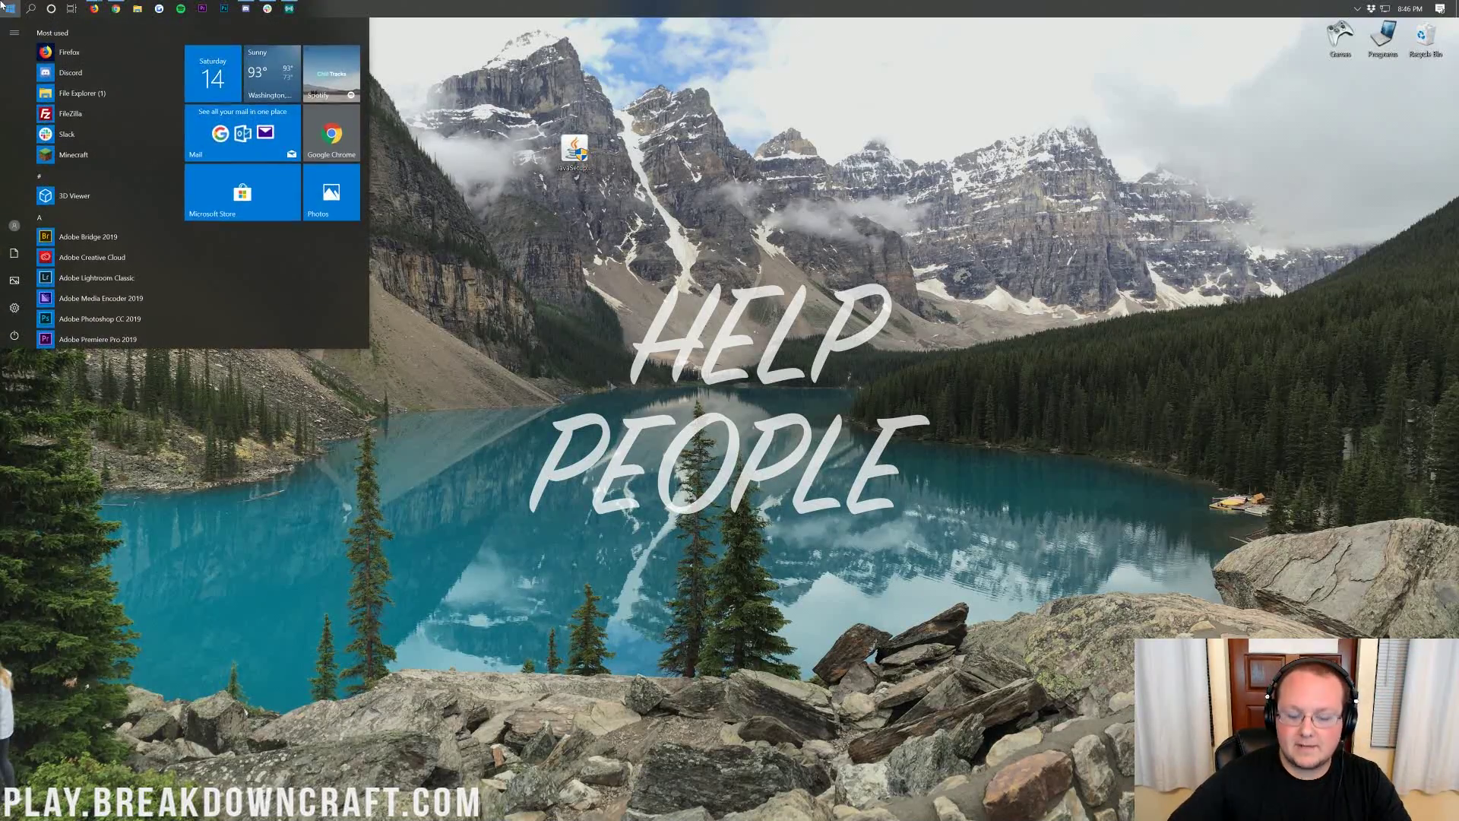
left_click(2, 5)
left_click(3, 6)
type("downloads")
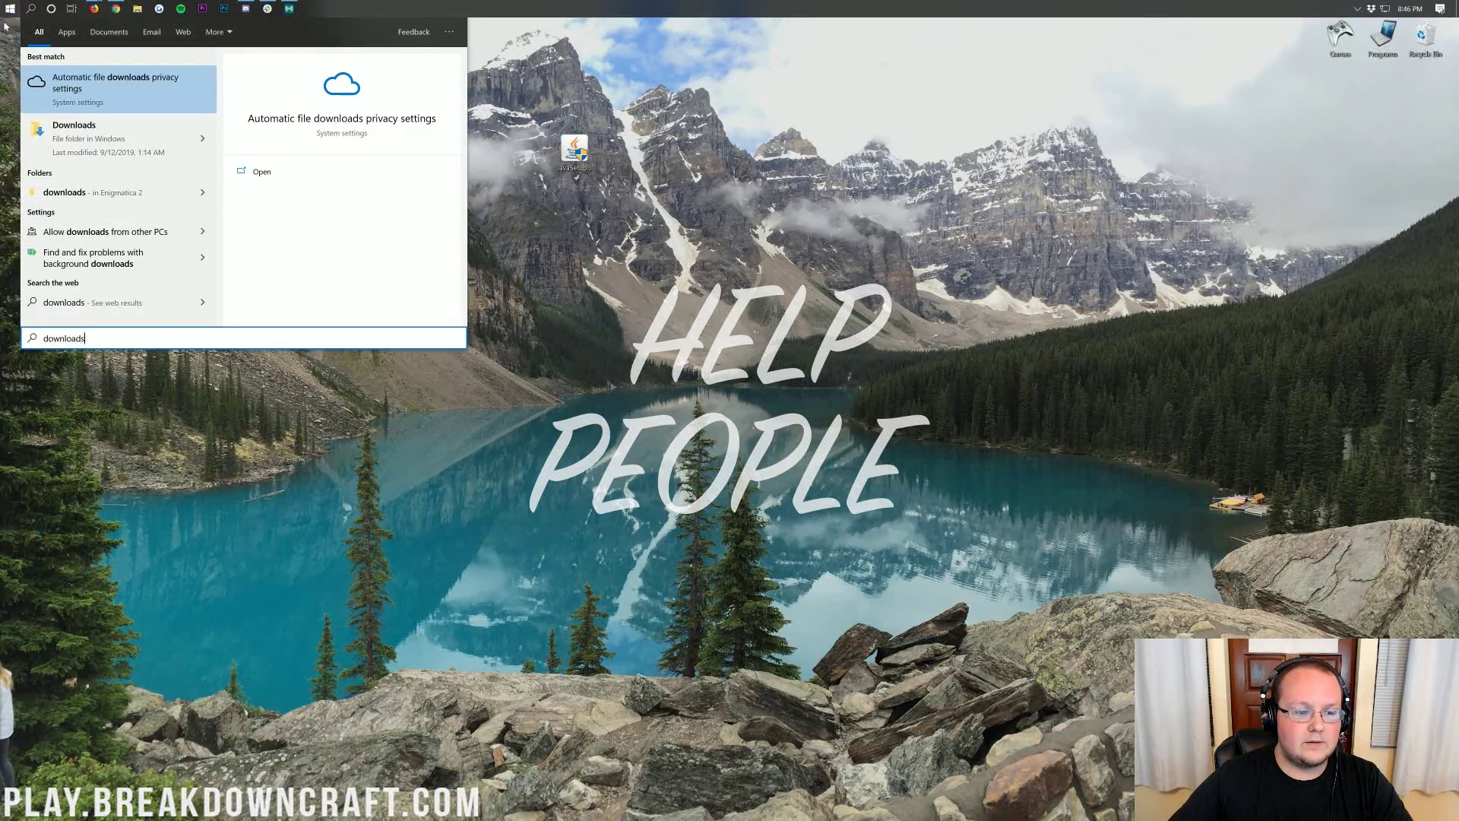
left_click(100, 156)
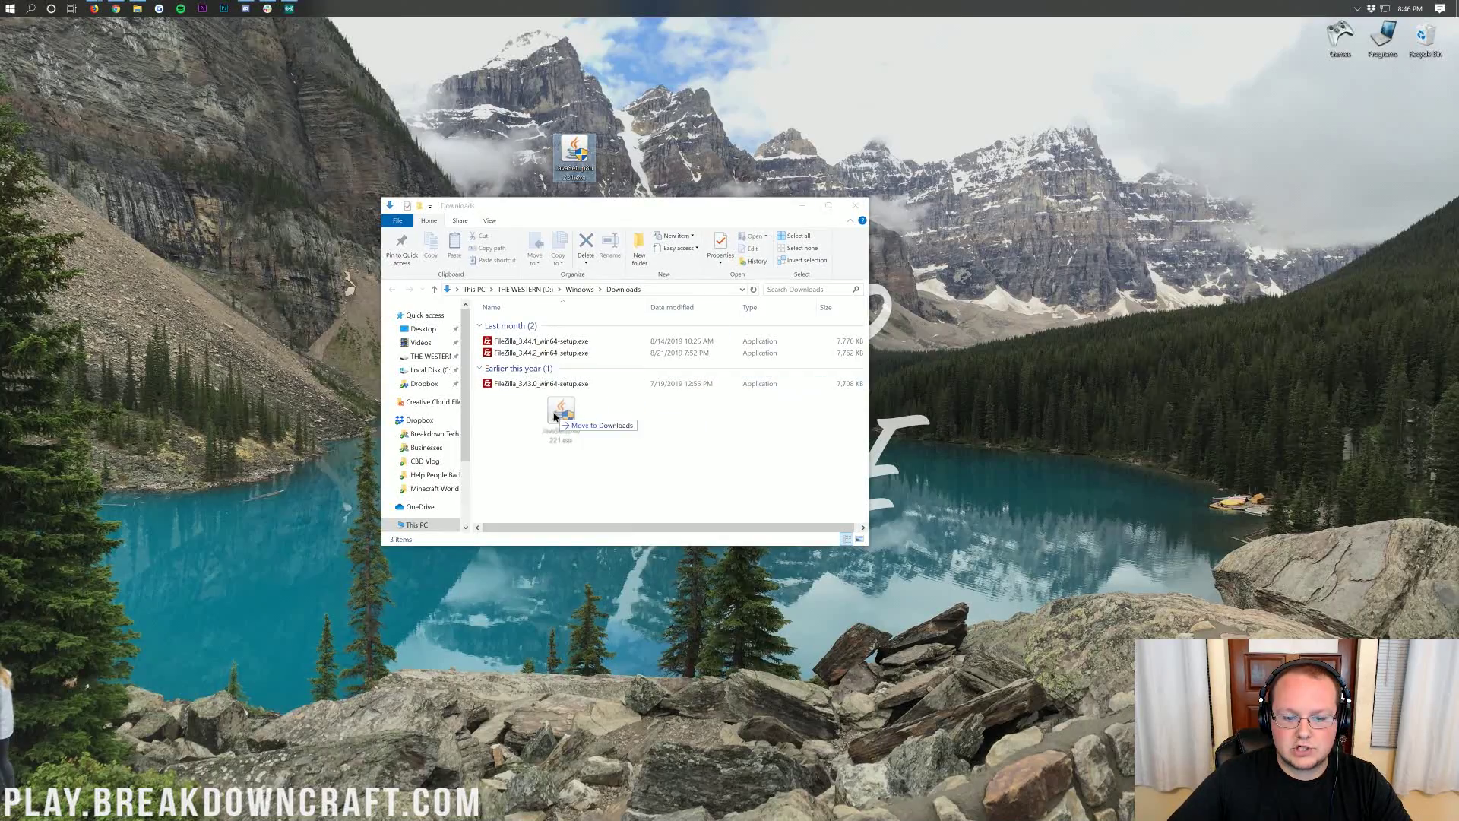
left_click(810, 206)
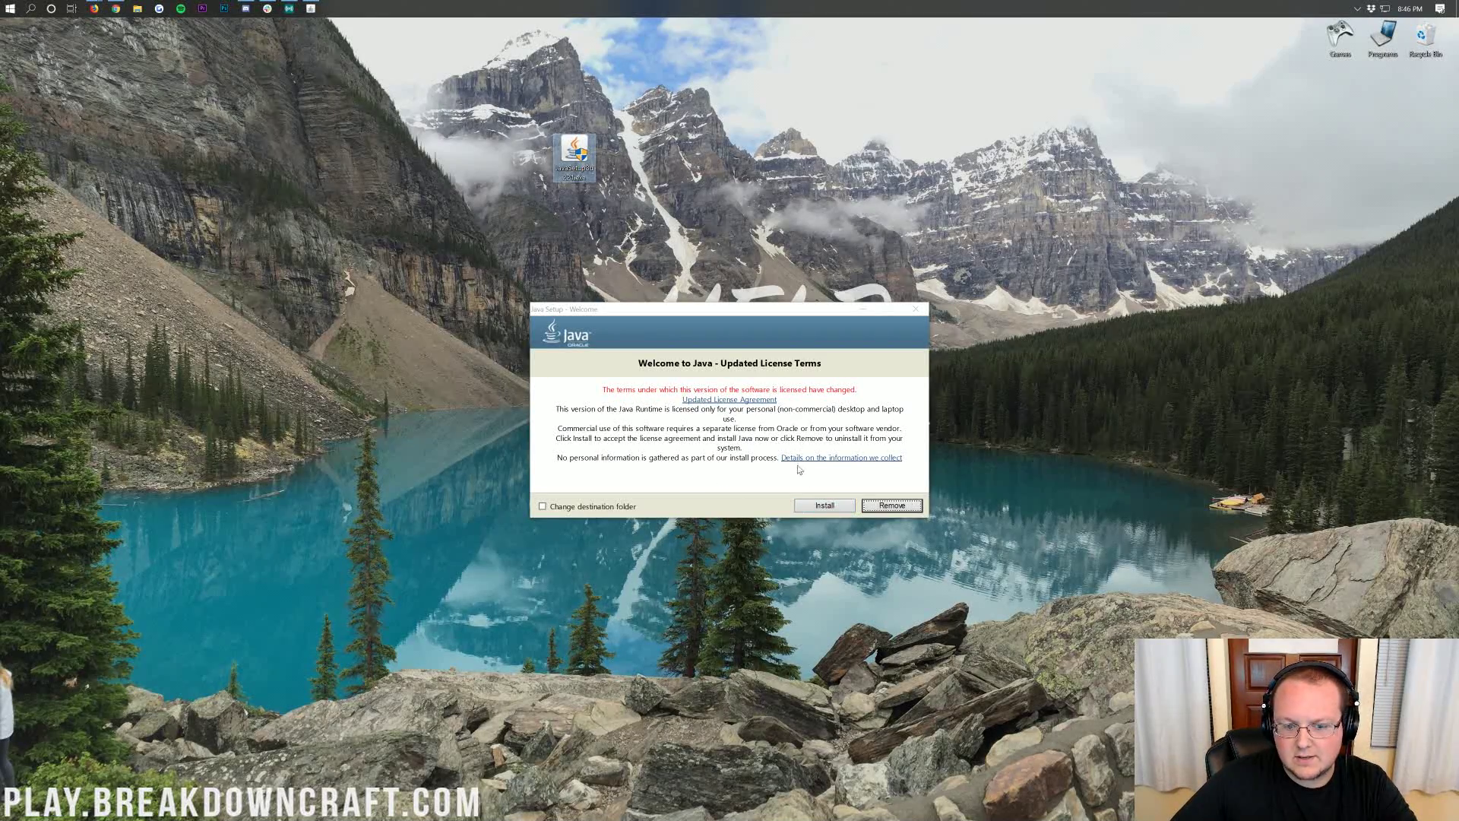
Accept the licence terms, install Java, and close the success window.
left_click(830, 507)
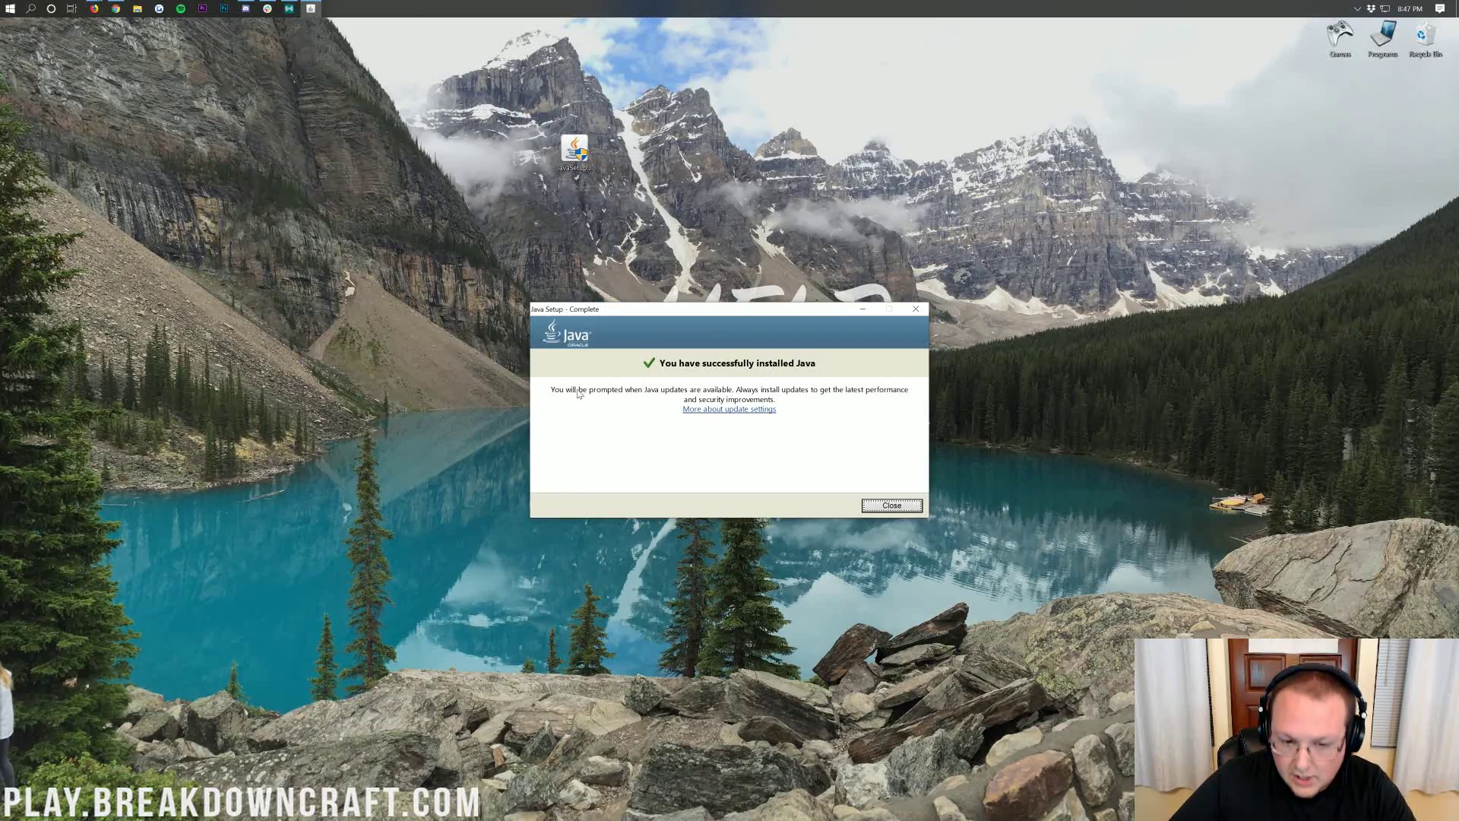
left_click(897, 507)
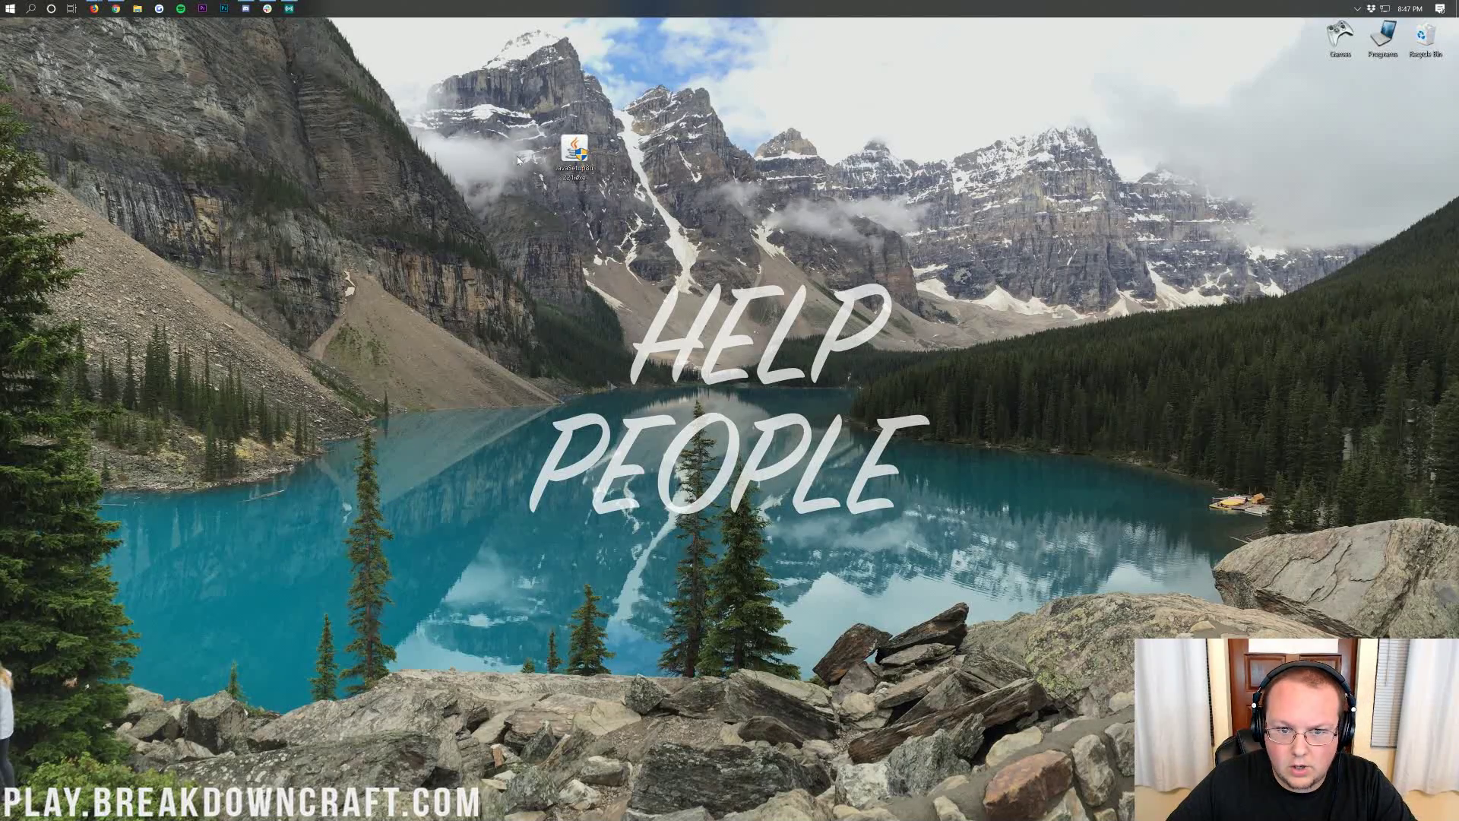
Drag the JavaSetup installer into the Recycle Bin and restore the java.com page in Chrome.
left_click_drag(574, 155, 1436, 54)
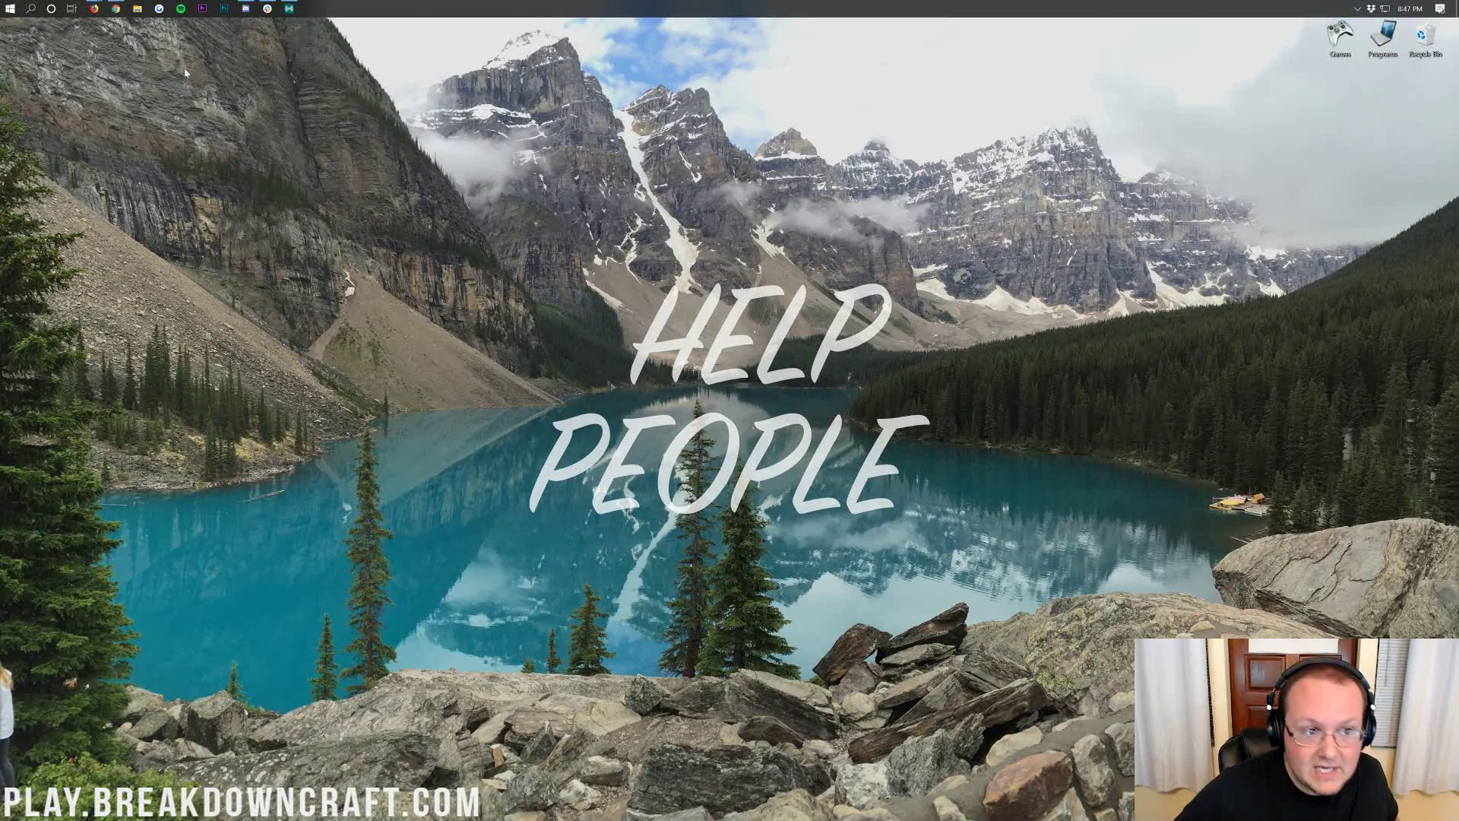
left_click(115, 8)
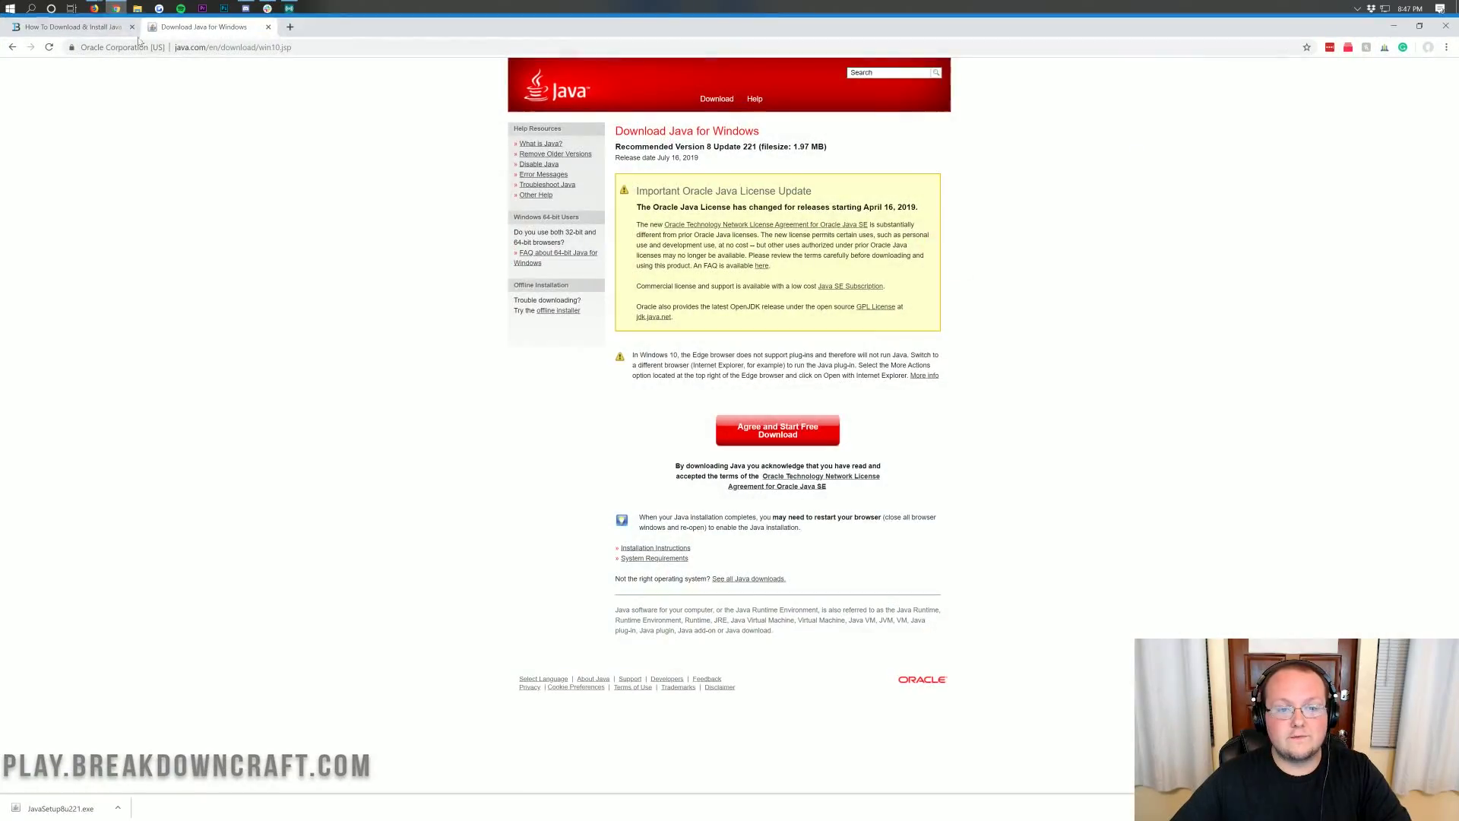
Open thebreakdown.xyz/jarfix in a new tab.
left_click(289, 28)
type("the")
key("Right")
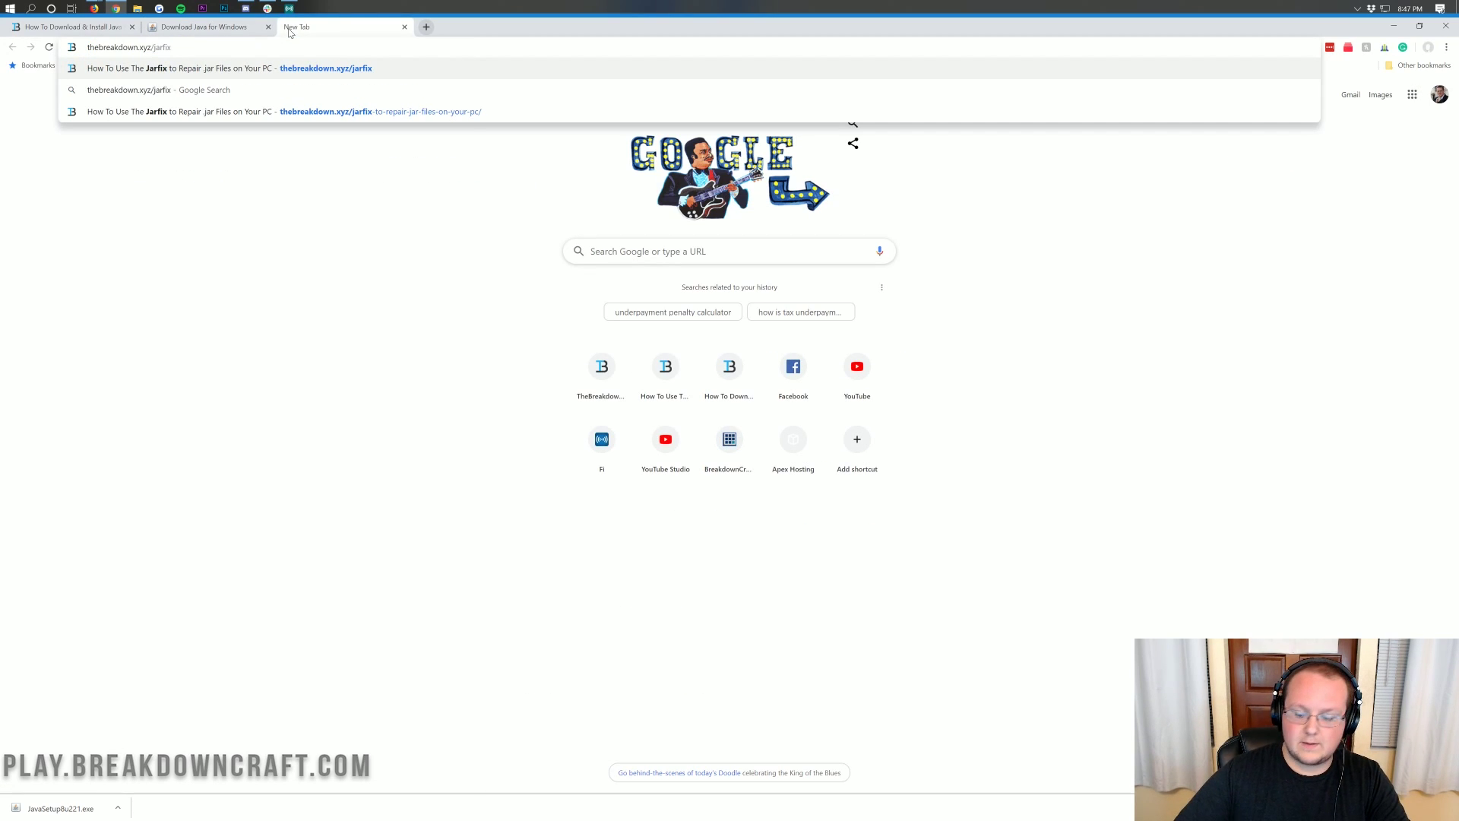
key("Return")
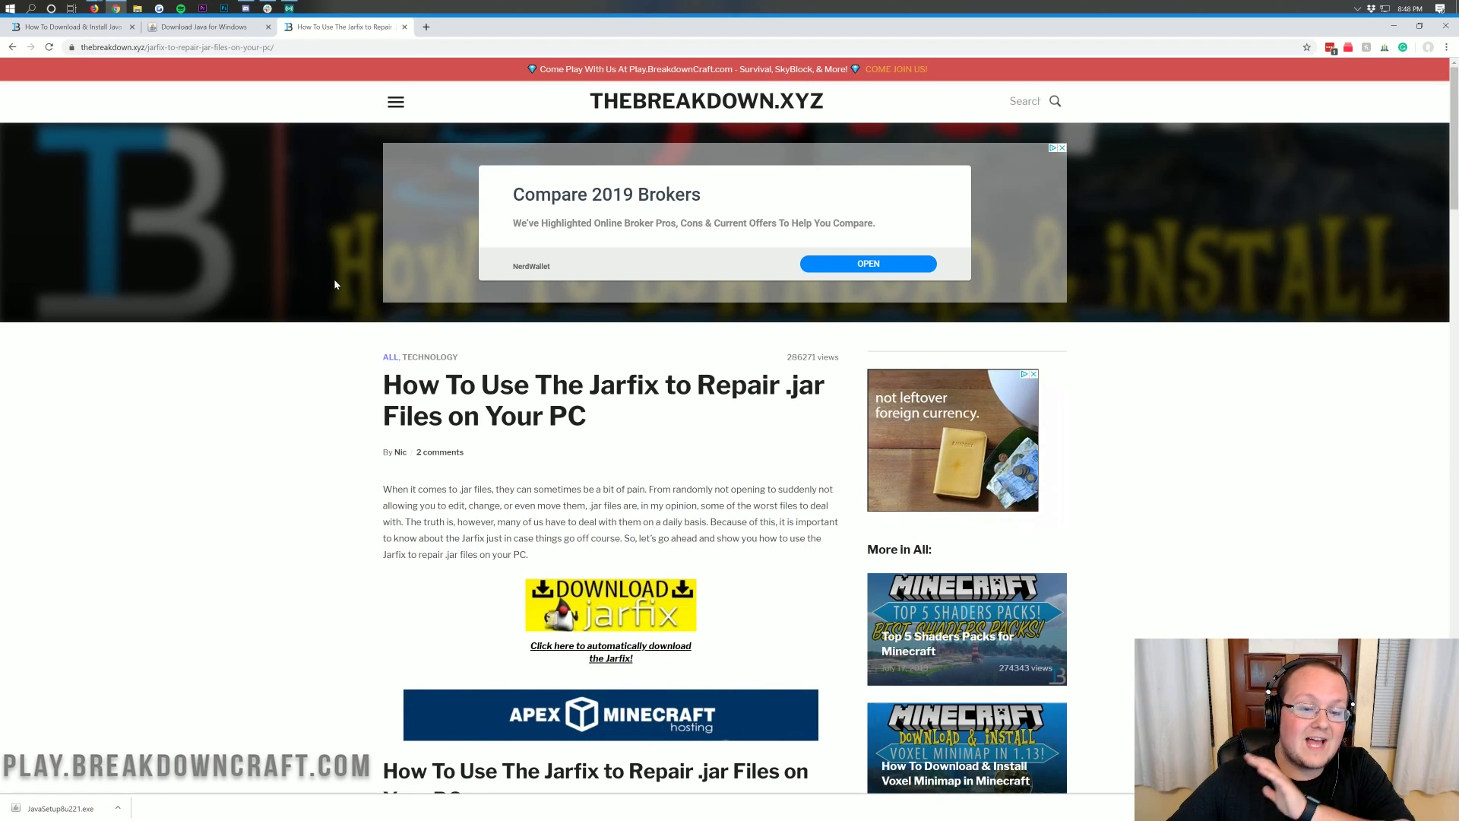
Download jarfix.exe using the article's 'Click here to automatically download the Jarfix!' link.
left_click_drag(383, 385, 764, 387)
left_click(490, 437)
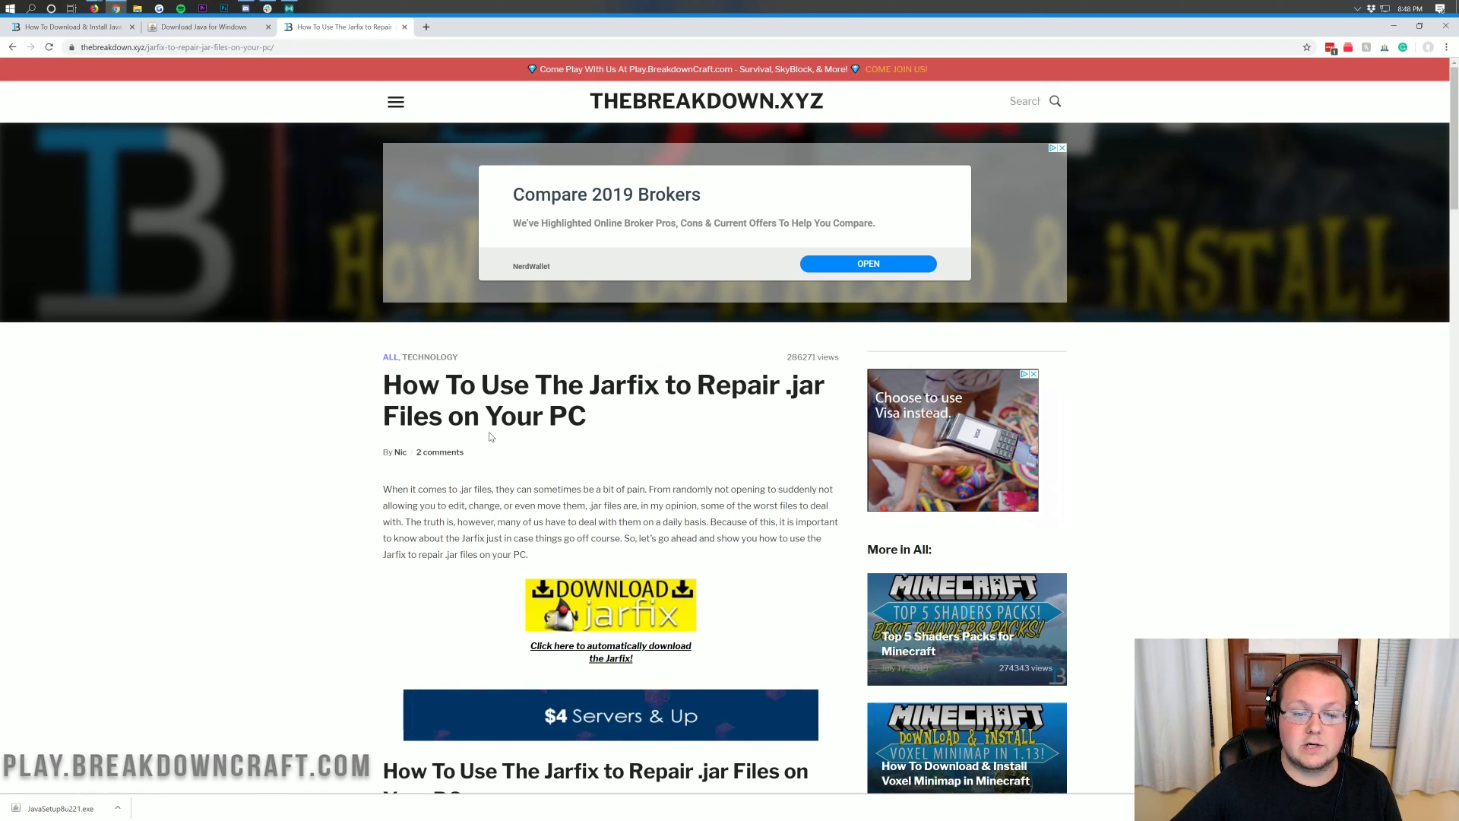
scroll(648, 417, "down", 13)
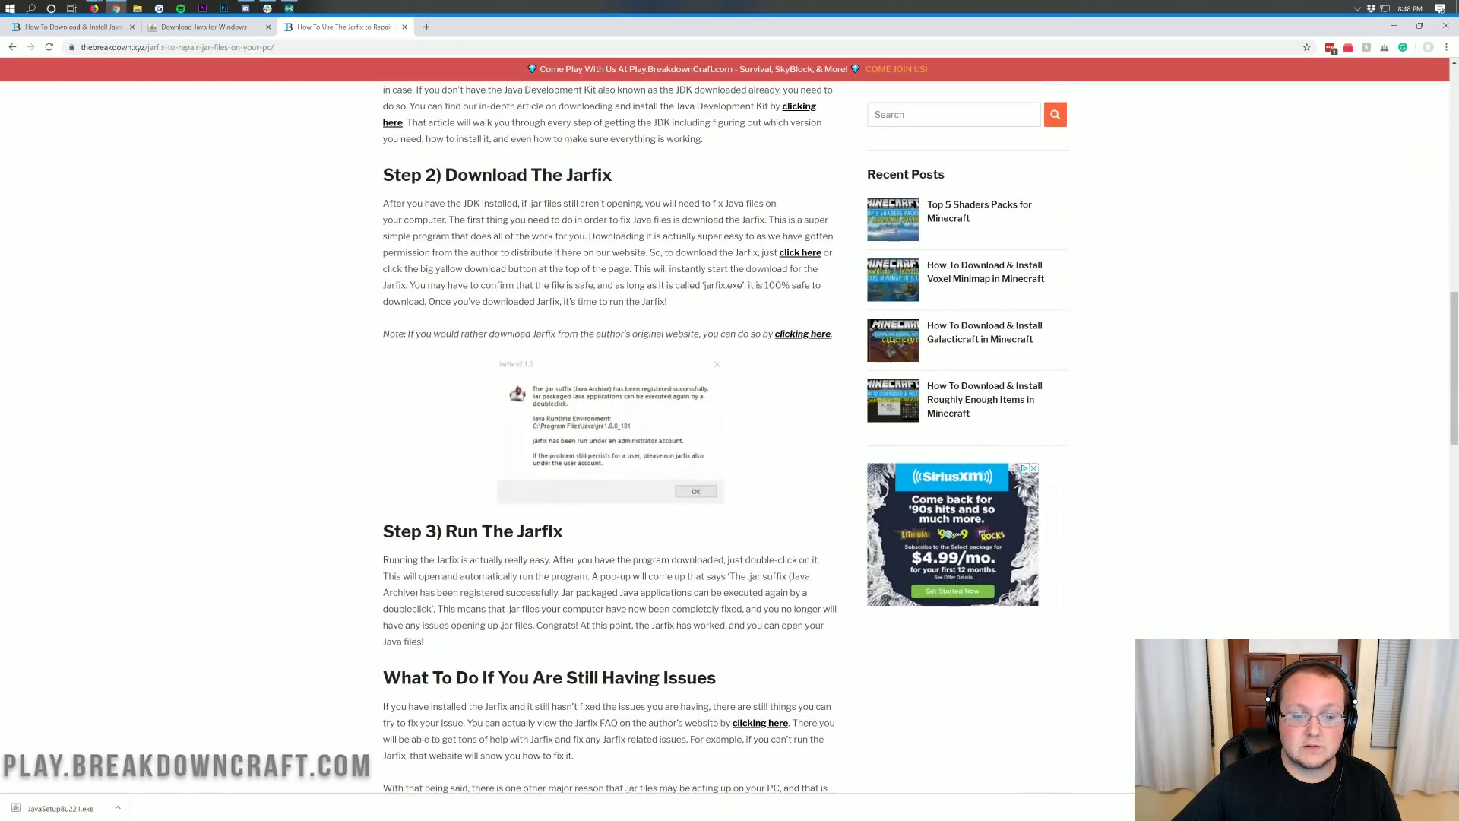
scroll(546, 388, "down", 5)
scroll(546, 387, "up", 12)
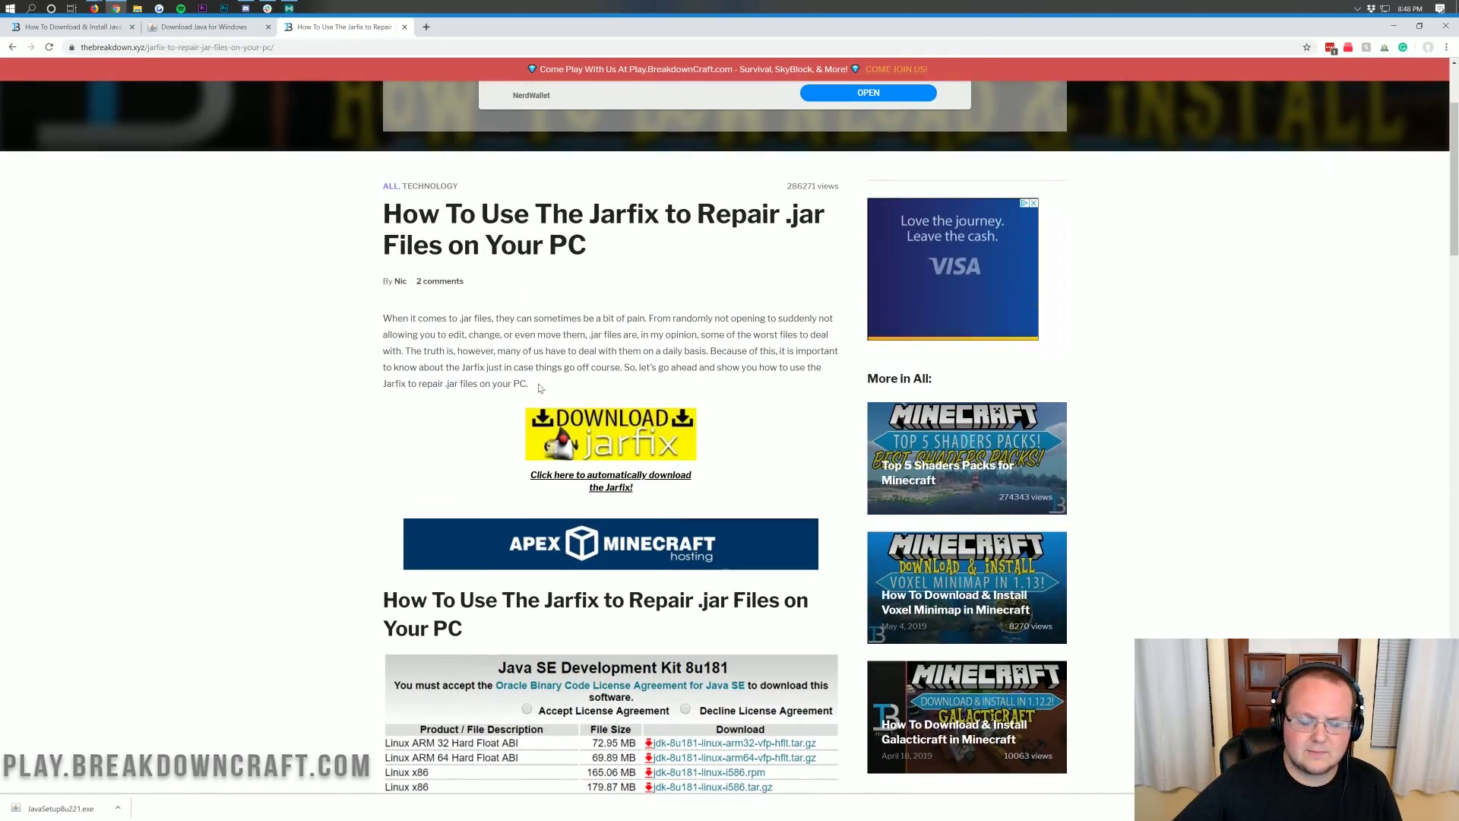
left_click(543, 472)
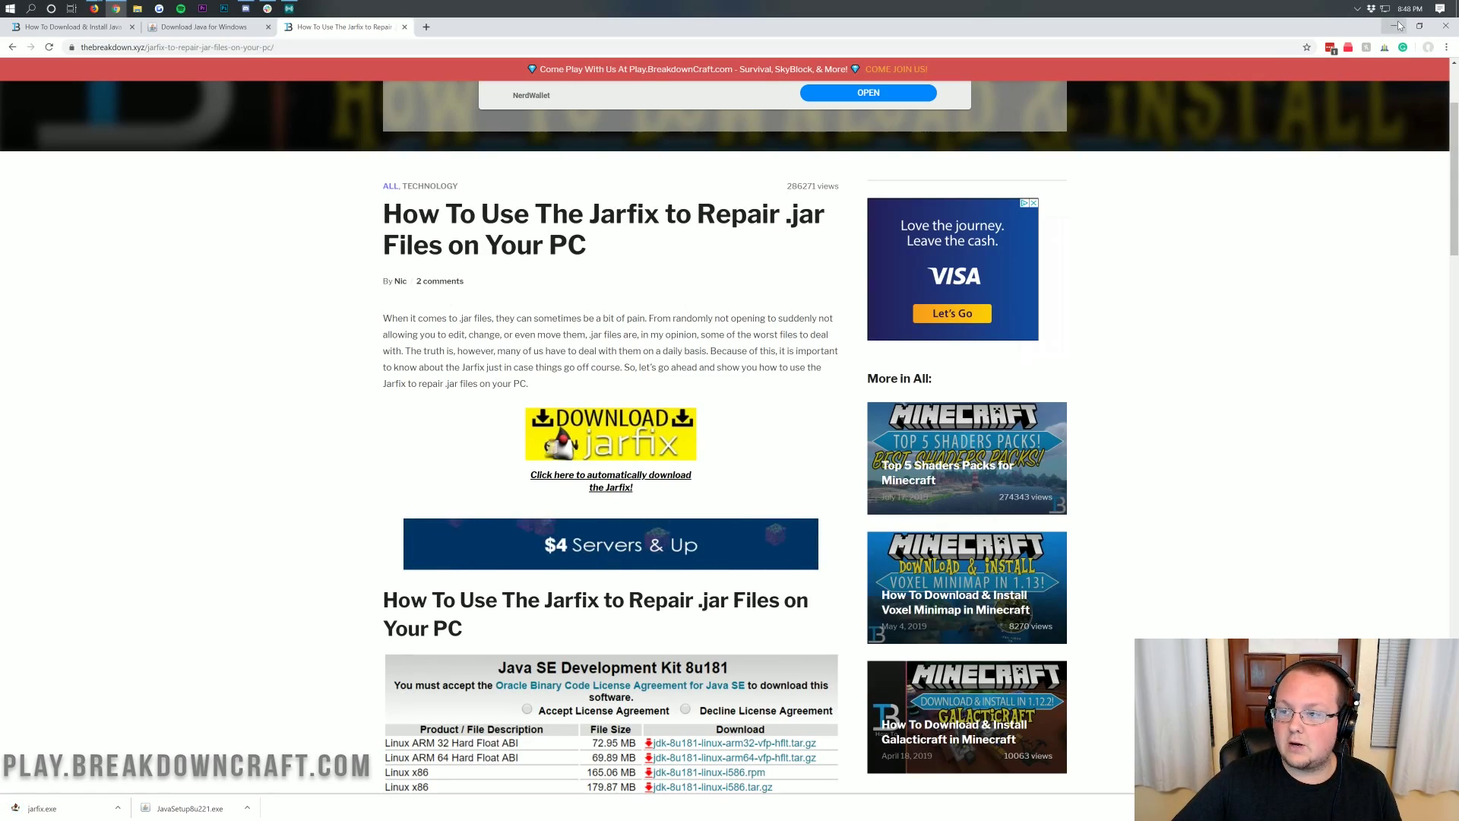
Run jarfix.exe from the desktop and dismiss its success message.
left_click(1397, 26)
double_click(22, 36)
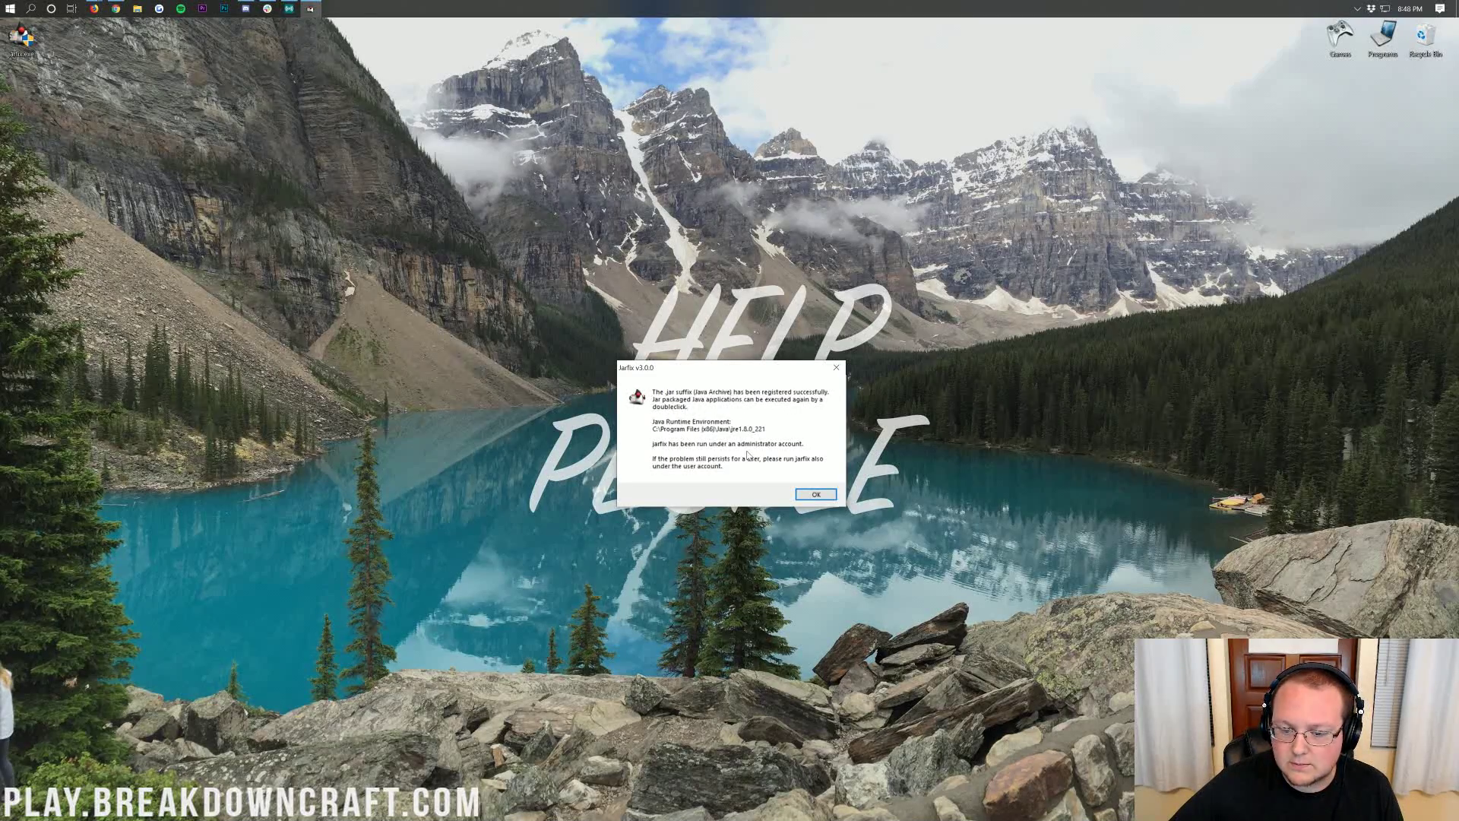
left_click(800, 493)
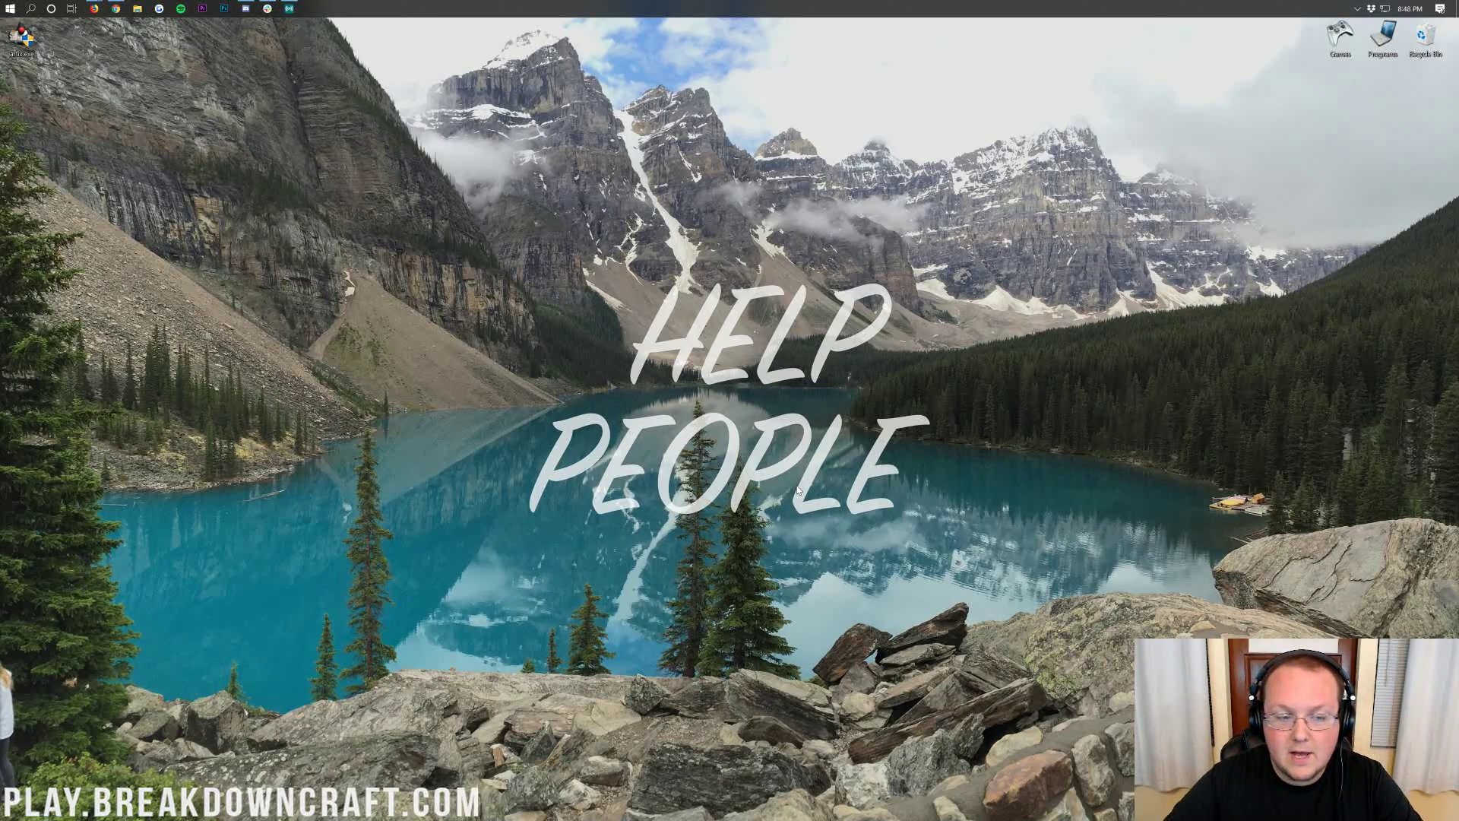
Verify the Forge .jar's Open with list shows Java(TM) Platform SE binary, leaving it unchanged.
left_click_drag(21, 36, 11, 53)
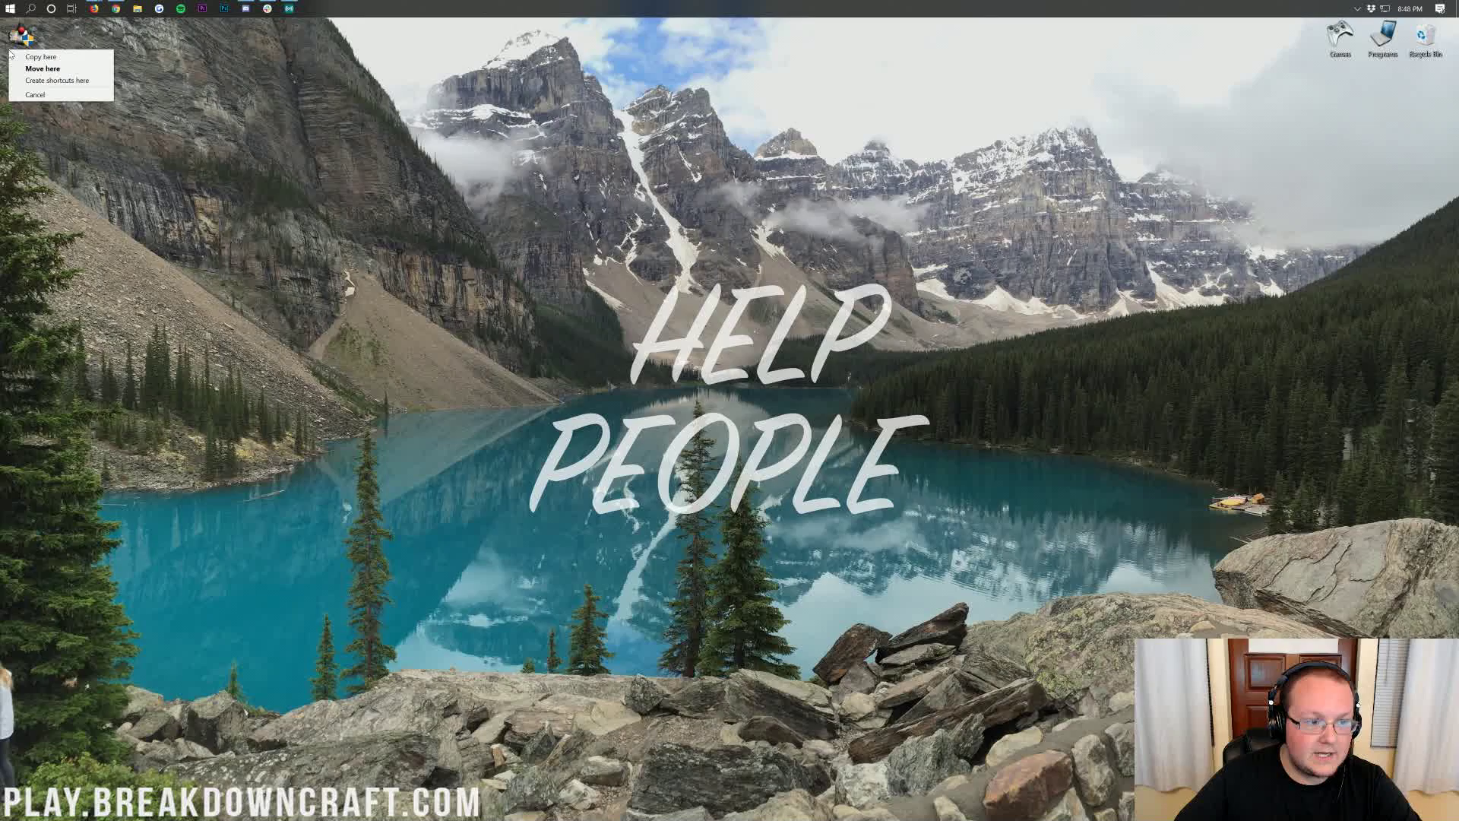
left_click(86, 44)
right_click(22, 31)
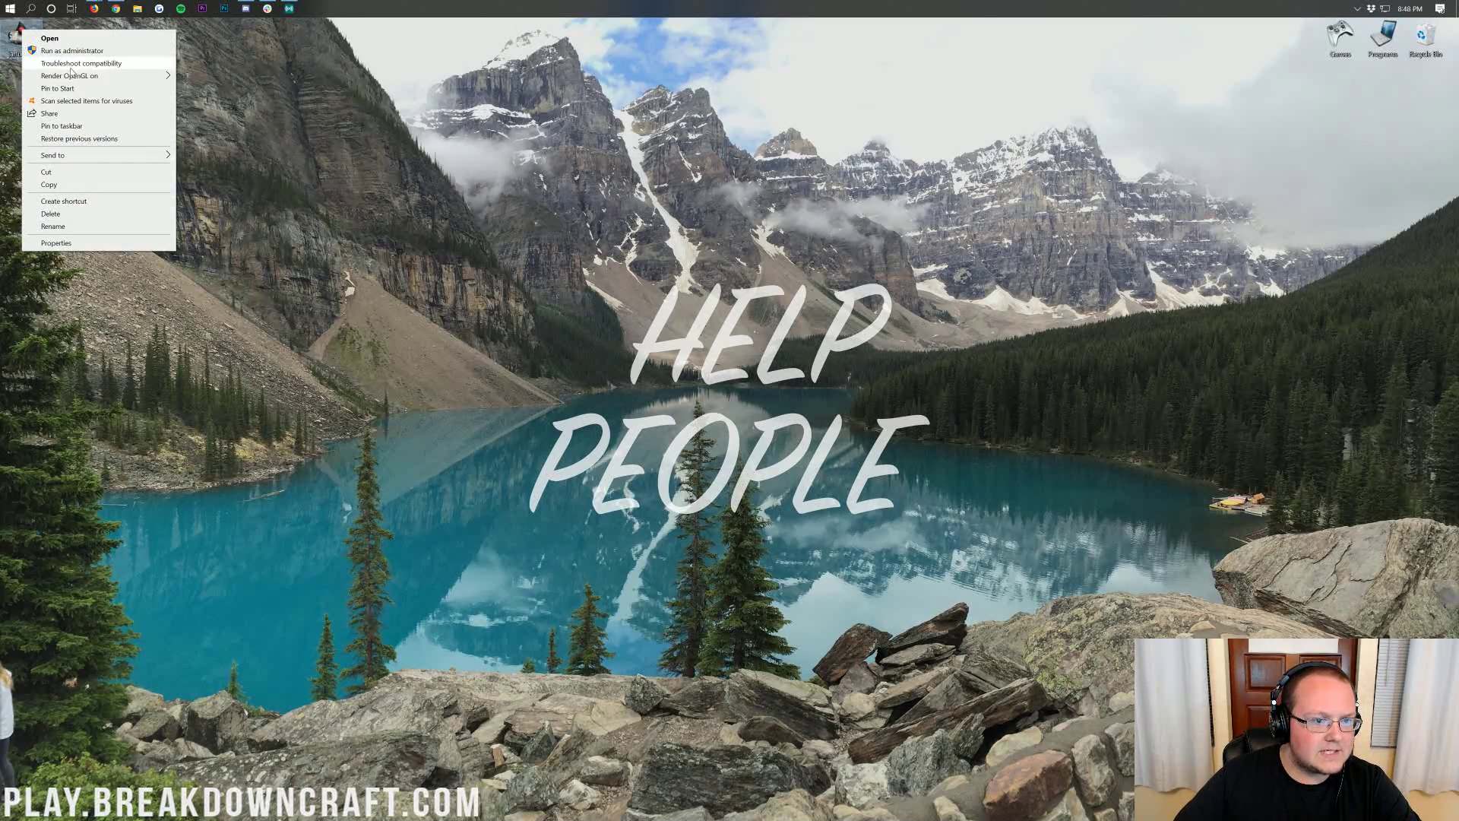
left_click(276, 251)
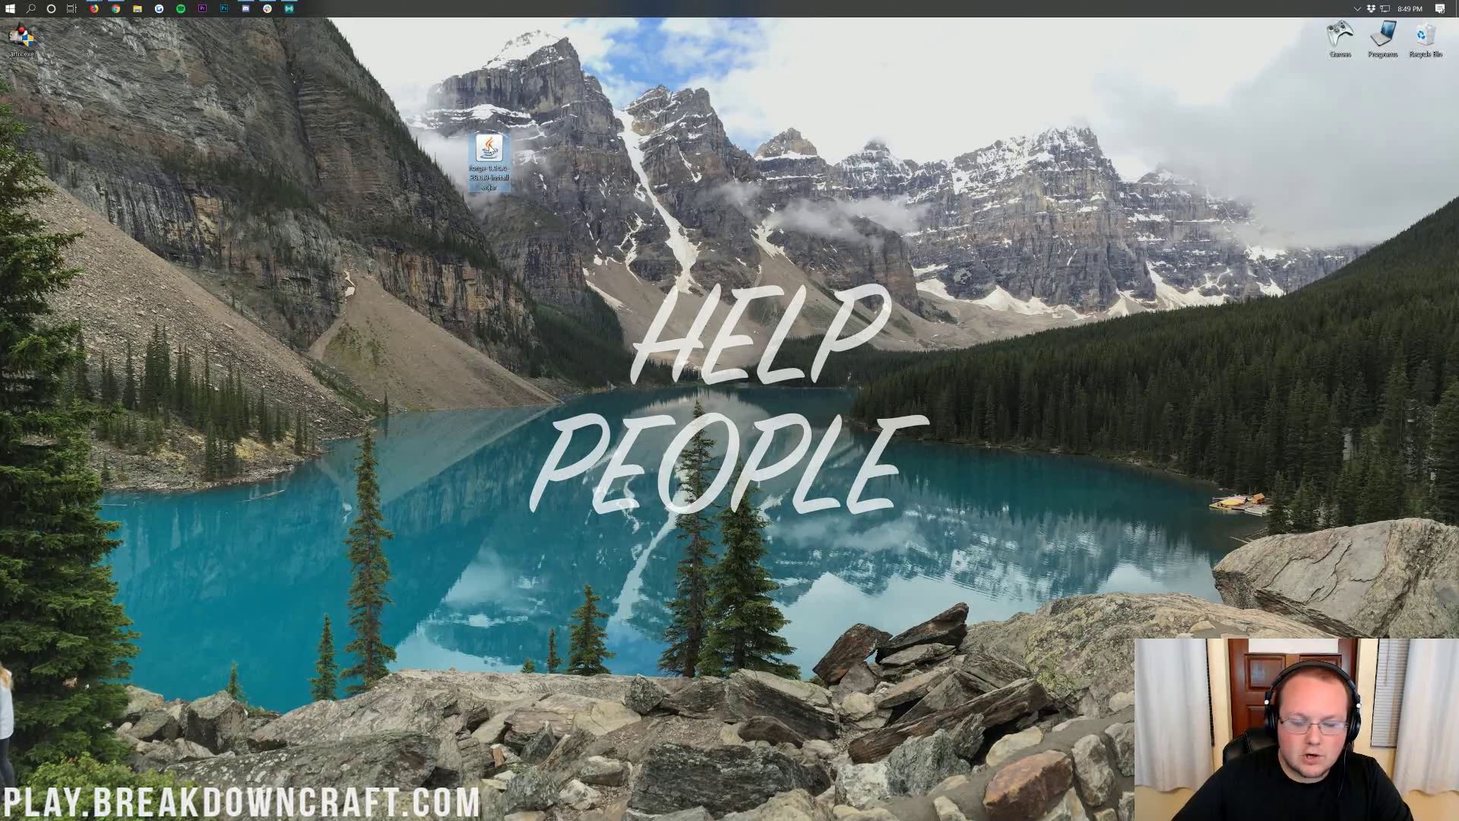
right_click(487, 149)
left_click(508, 193)
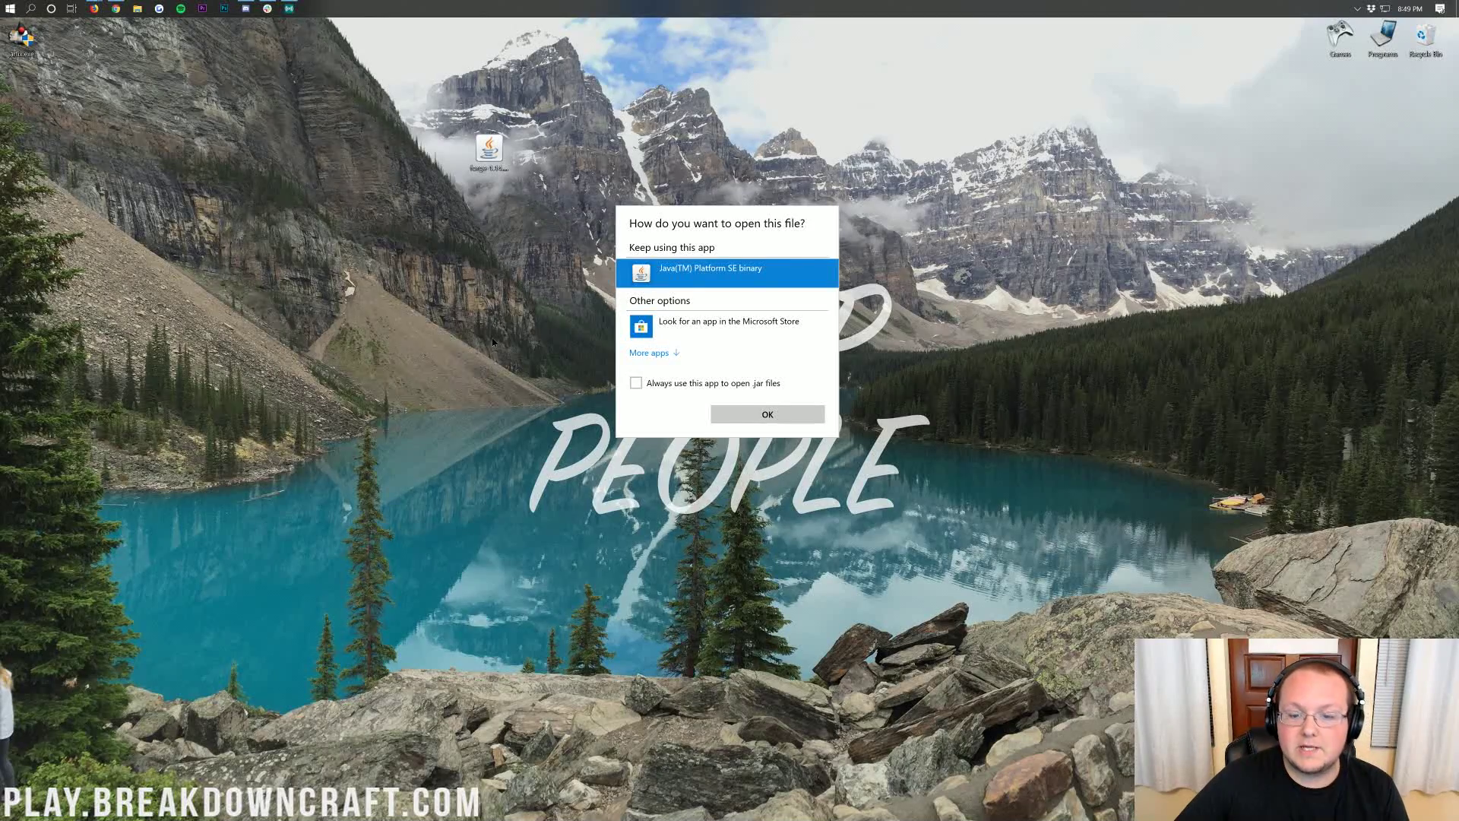
key("Escape")
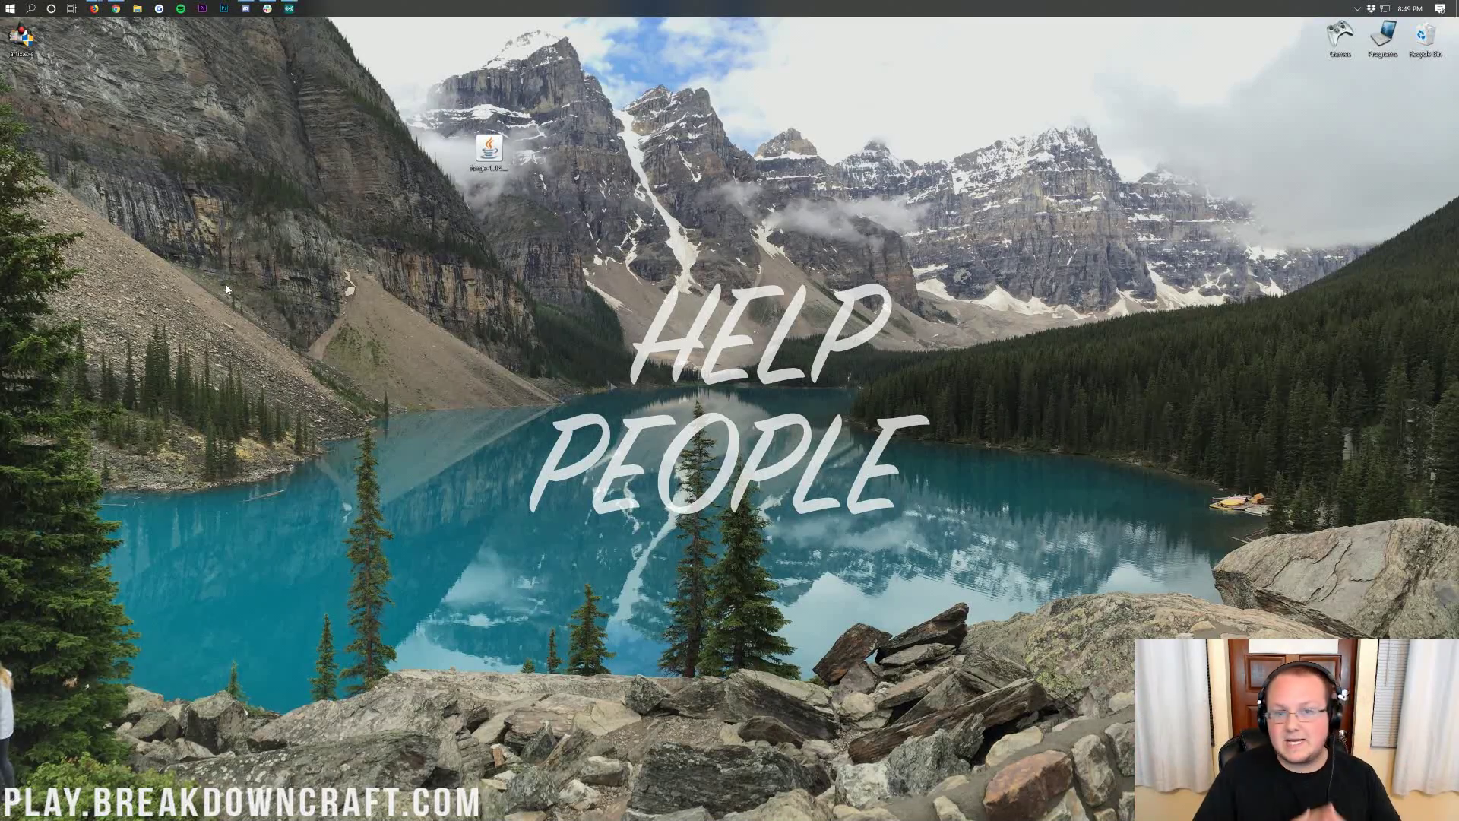
Restore Chrome and switch to the 'How To Download & Install Java' article tab.
left_click(116, 8)
left_click(98, 32)
scroll(726, 296, "up", 4)
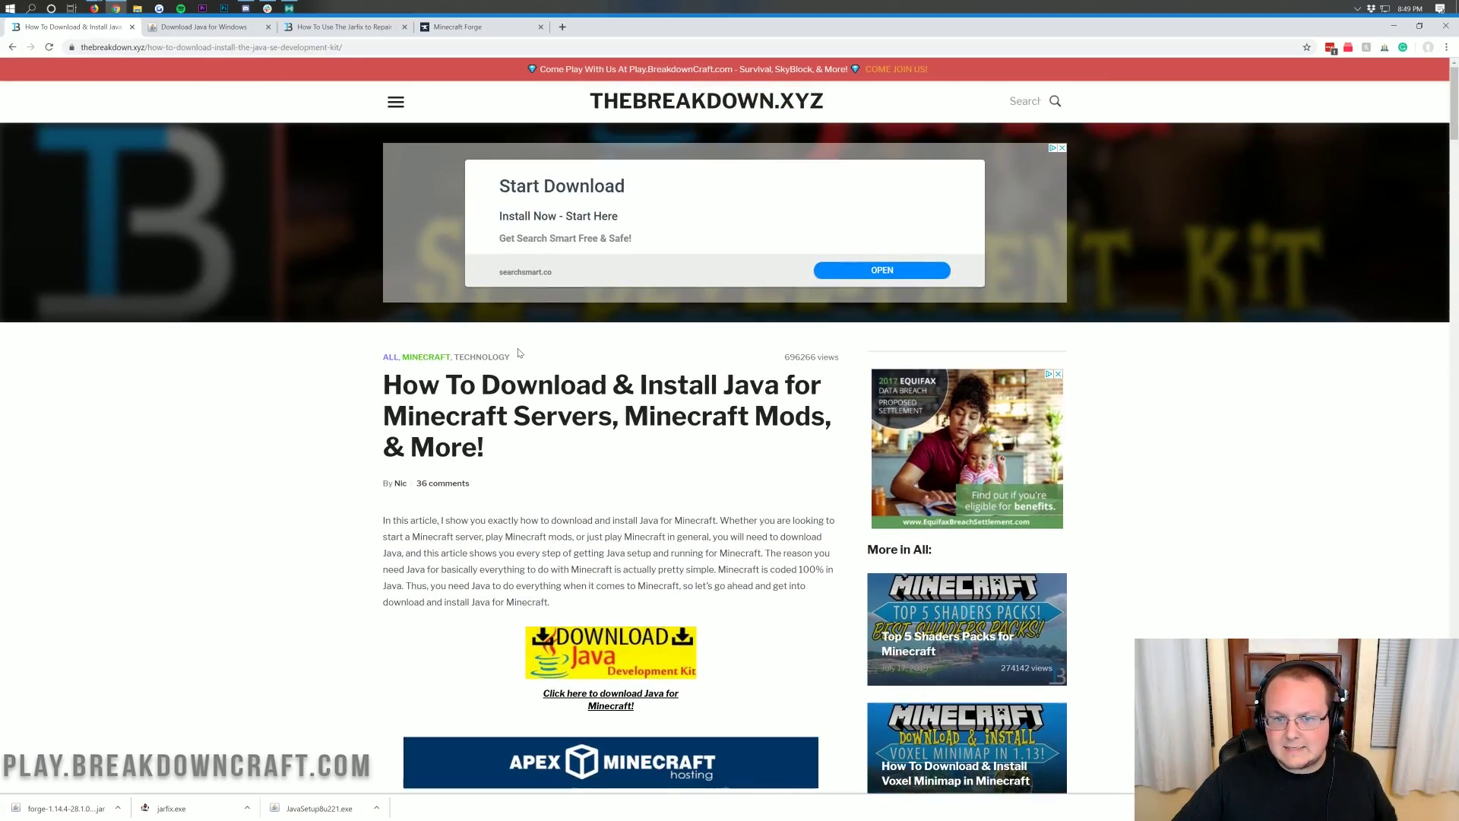